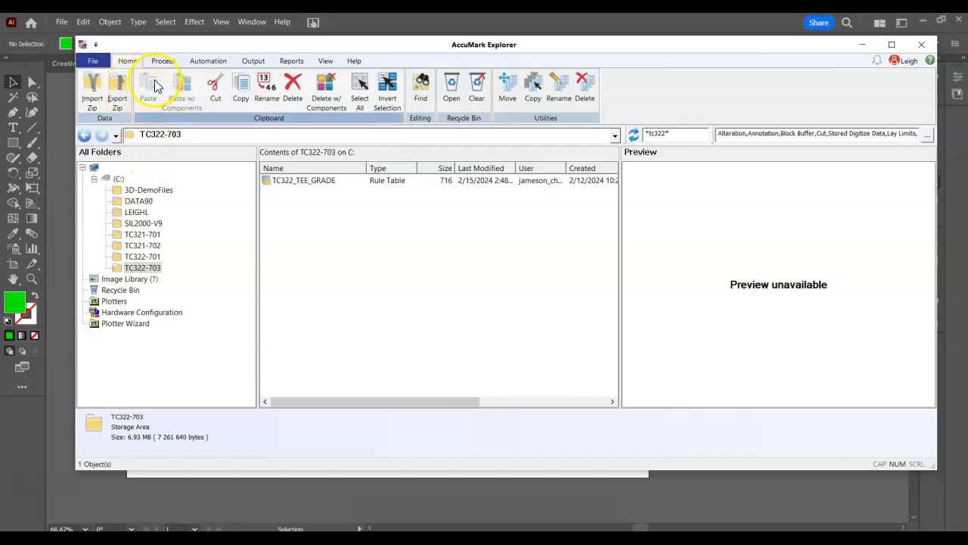
Start a new grade rule table and enter the comment "Alpha Men's Tee Grade"
{"action": "left_click", "coordinate": [163, 60]}
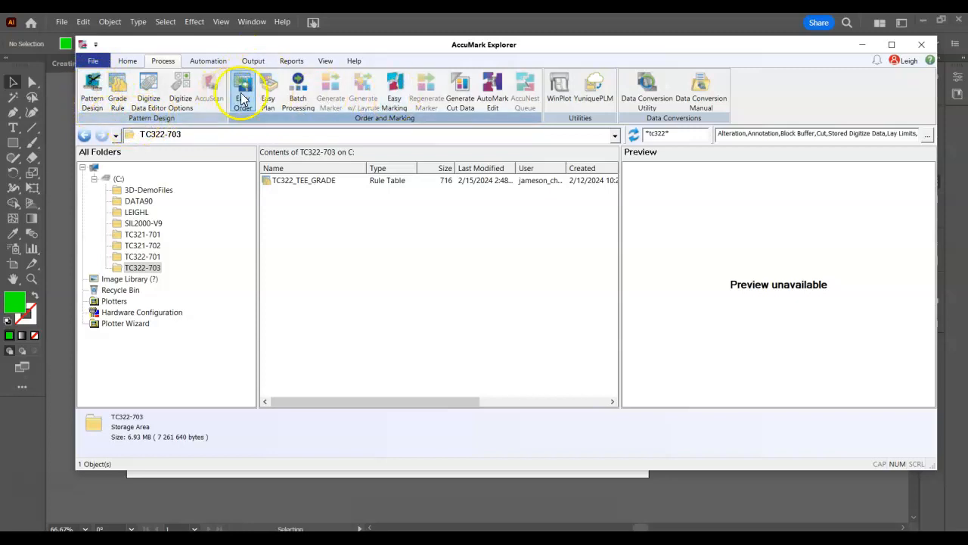
{"action": "left_click", "coordinate": [119, 94]}
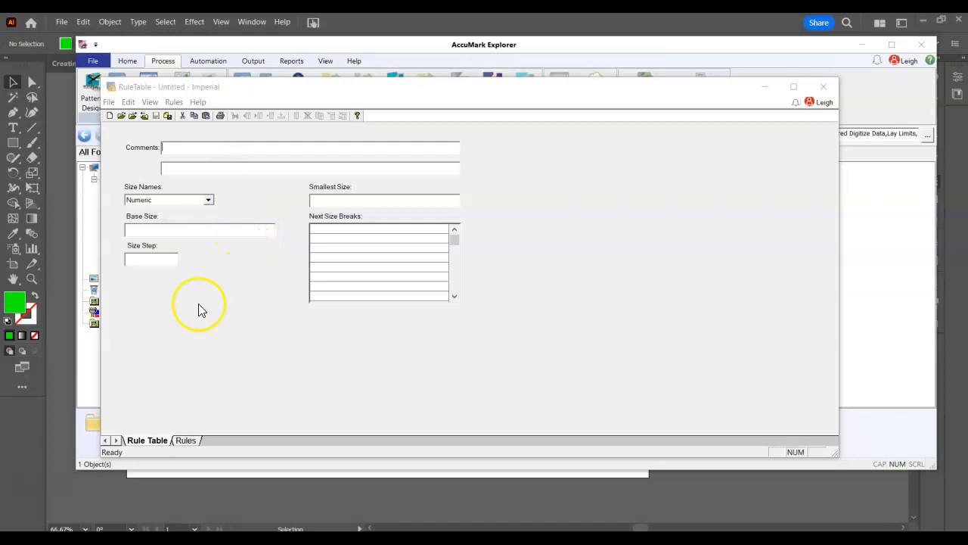
{"action": "left_click", "coordinate": [187, 438]}
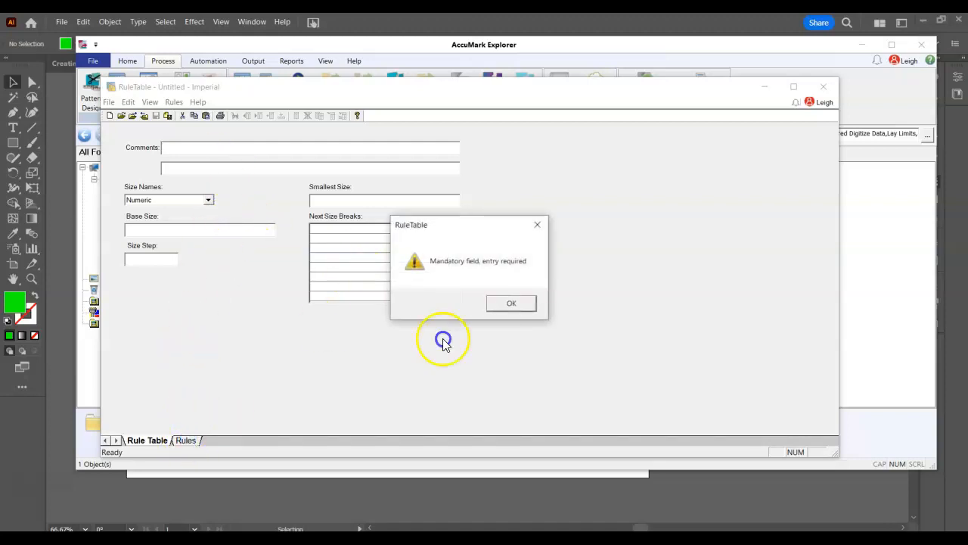
{"action": "left_click", "coordinate": [512, 305]}
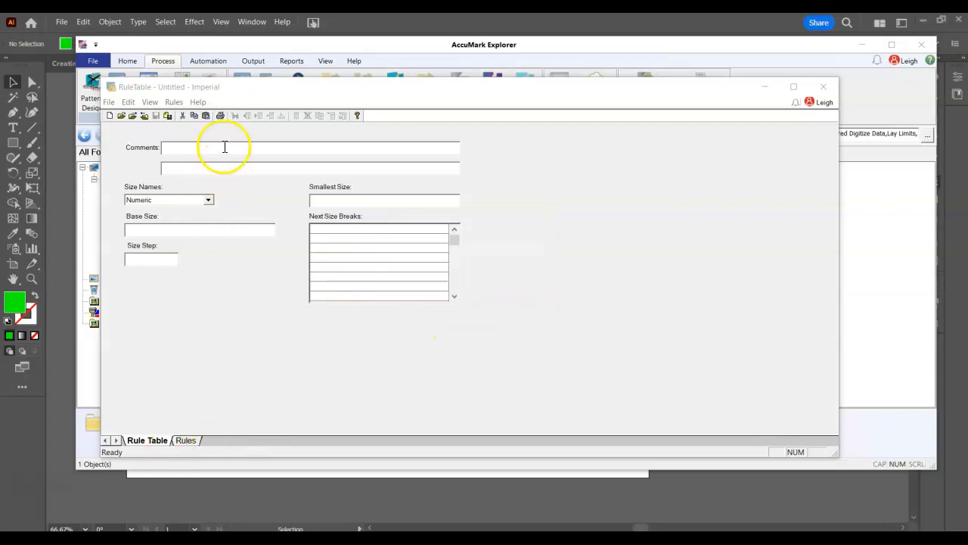
{"action": "left_click", "coordinate": [199, 148]}
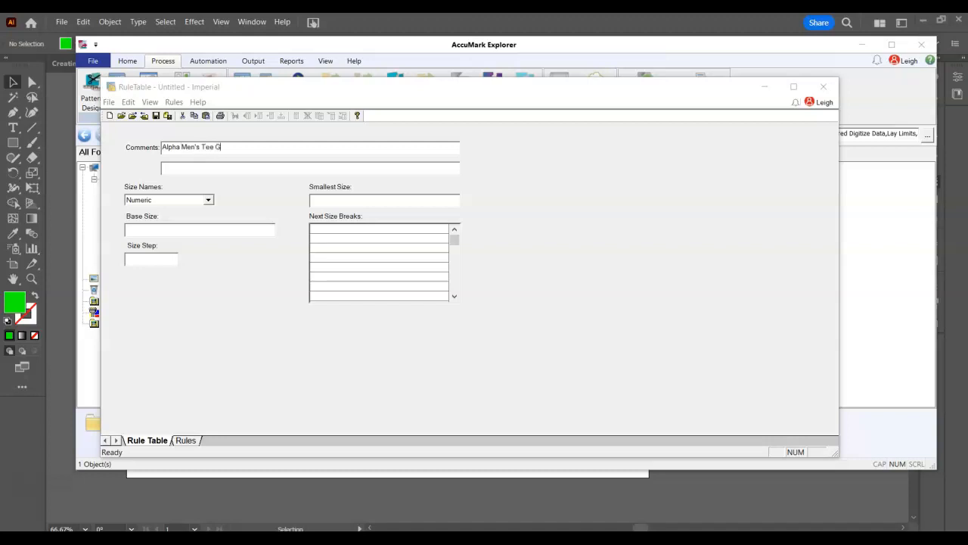
Set the rule table's size names to AlphaNumeric and its base size to M
{"action": "left_click", "coordinate": [209, 203]}
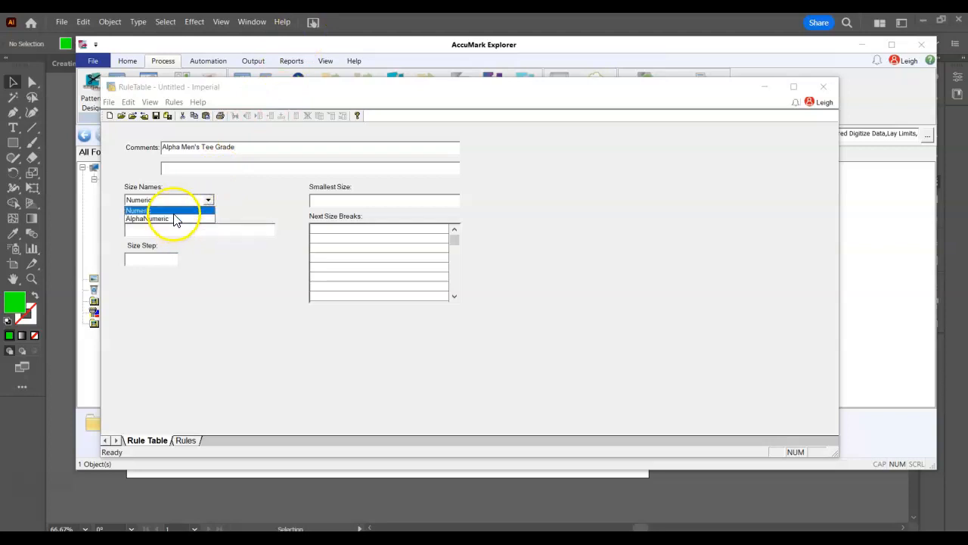
{"action": "left_click", "coordinate": [174, 220]}
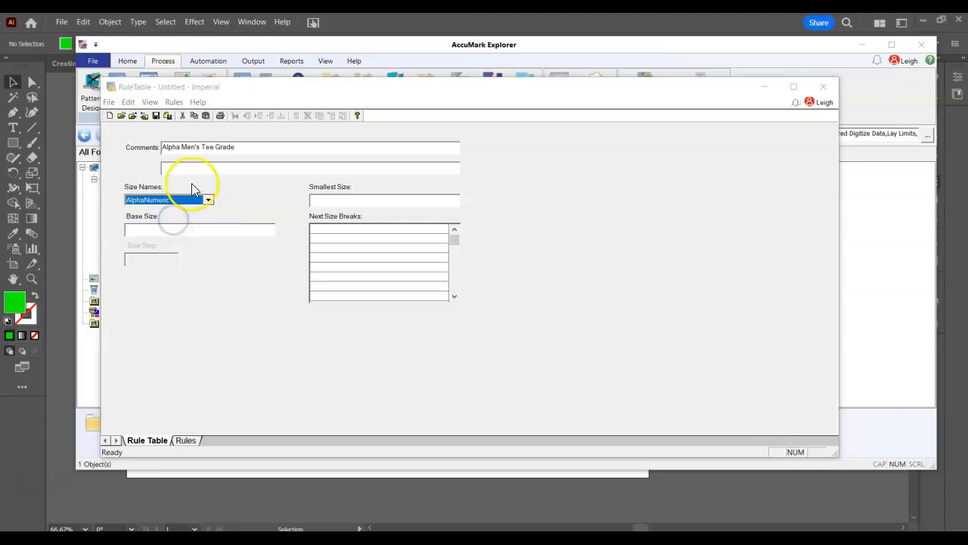
{"action": "left_click", "coordinate": [156, 231]}
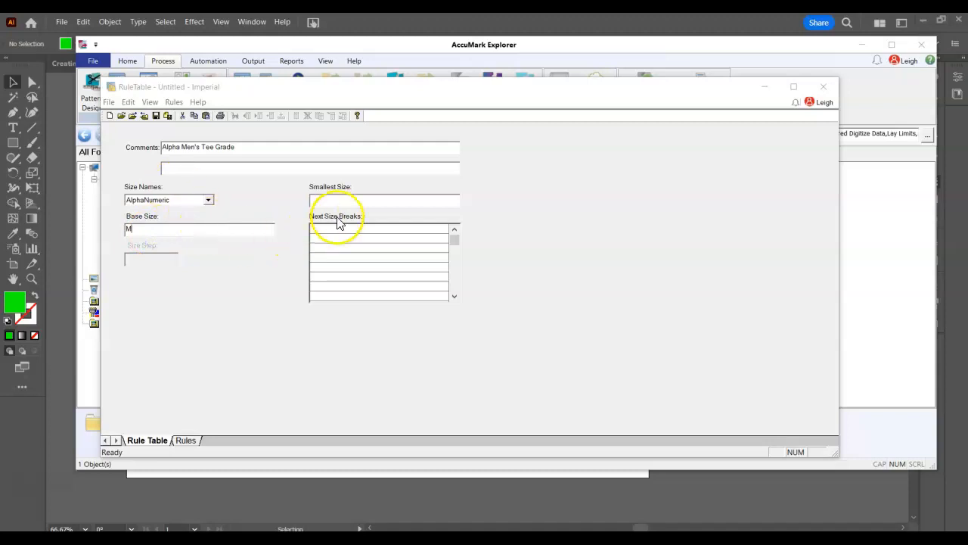
Consult the graded spec in the PDF document and set the rule table's smallest size to XS
{"action": "left_click", "coordinate": [340, 540]}
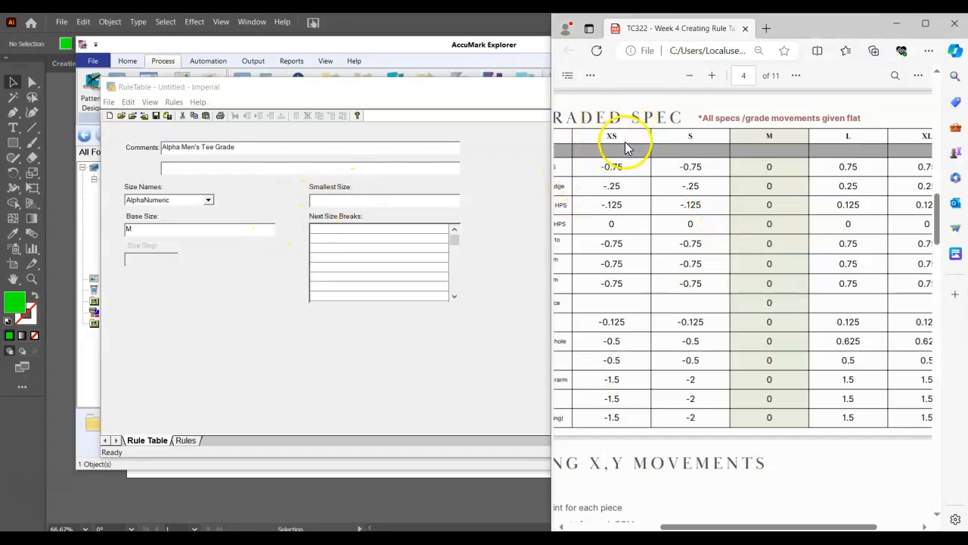
{"action": "left_click", "coordinate": [342, 199]}
{"action": "type", "text": "XS"}
Enter S, M, L and XL as the next size breaks in the rule table
{"action": "left_click", "coordinate": [340, 230]}
{"action": "type", "text": "S"}
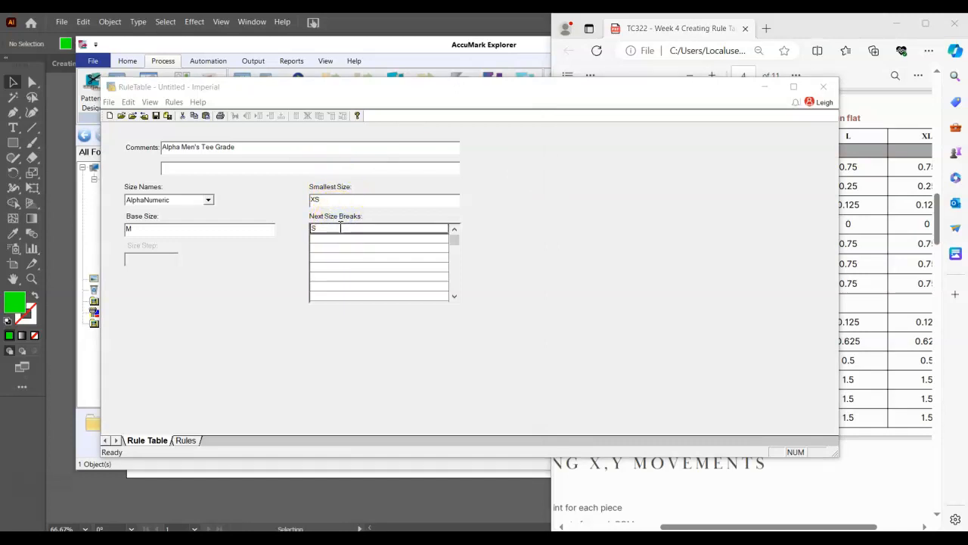
{"action": "left_click", "coordinate": [341, 230]}
{"action": "left_click", "coordinate": [334, 237]}
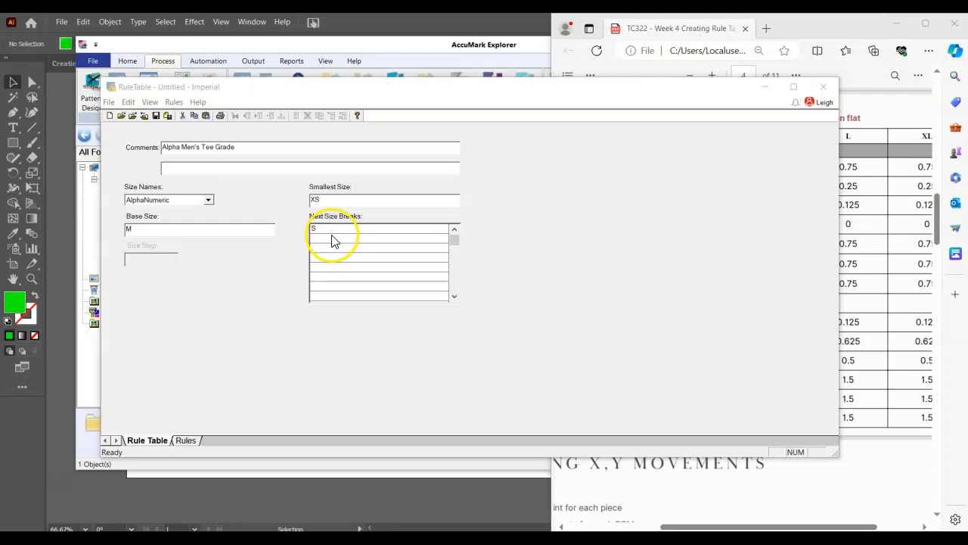
{"action": "type", "text": "M"}
{"action": "left_click", "coordinate": [323, 261]}
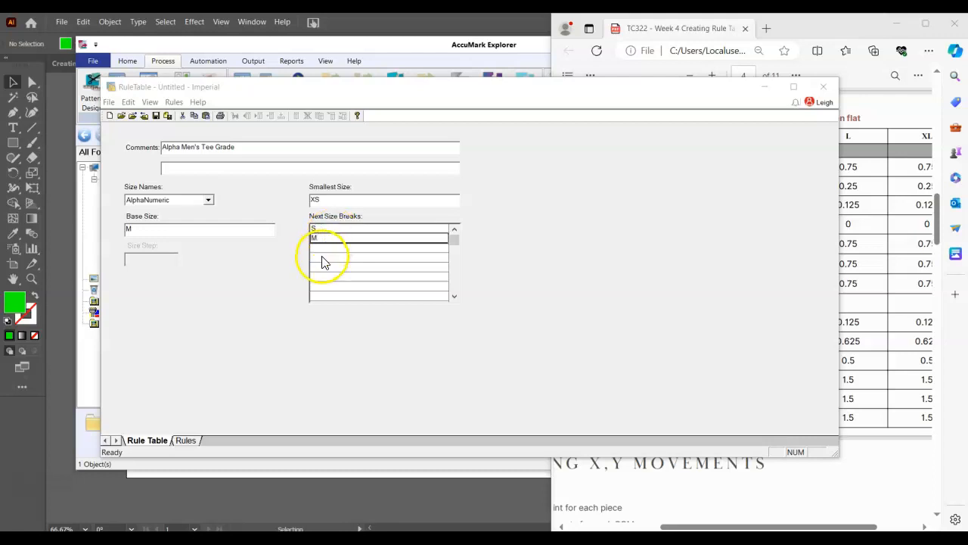
{"action": "key", "text": "Down"}
{"action": "key", "text": "Down"}
{"action": "type", "text": "L"}
{"action": "key", "text": "Down"}
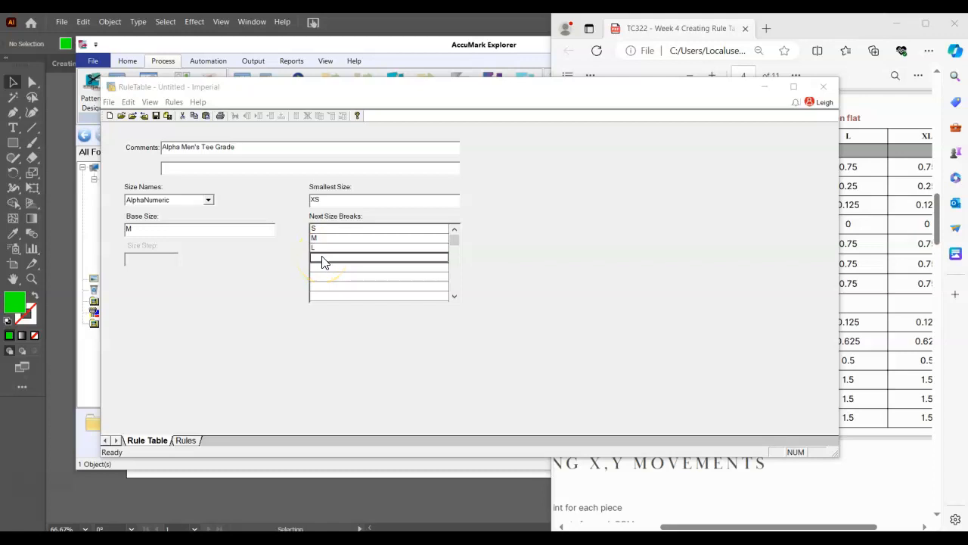
{"action": "type", "text": "XL"}
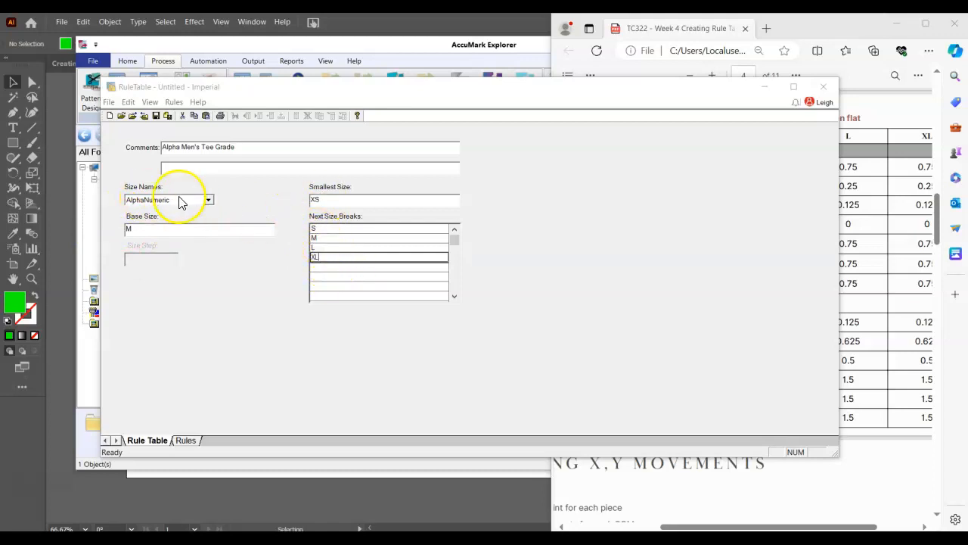
{"action": "left_click", "coordinate": [207, 200]}
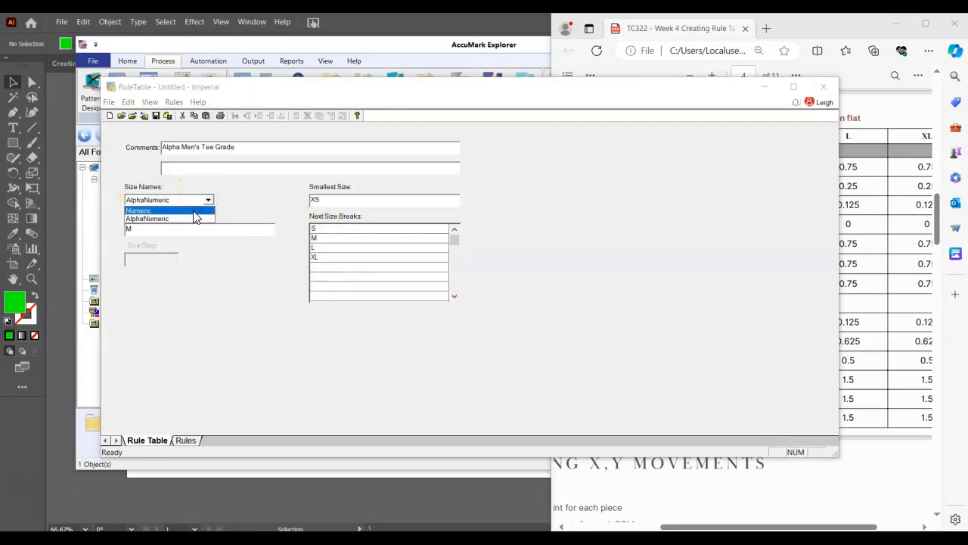
{"action": "left_click", "coordinate": [203, 283]}
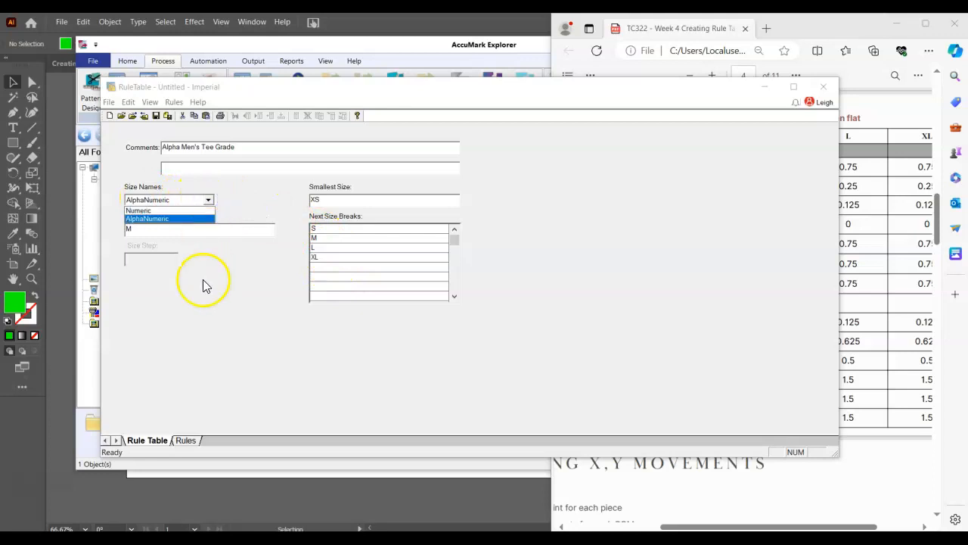
{"action": "left_click", "coordinate": [148, 266]}
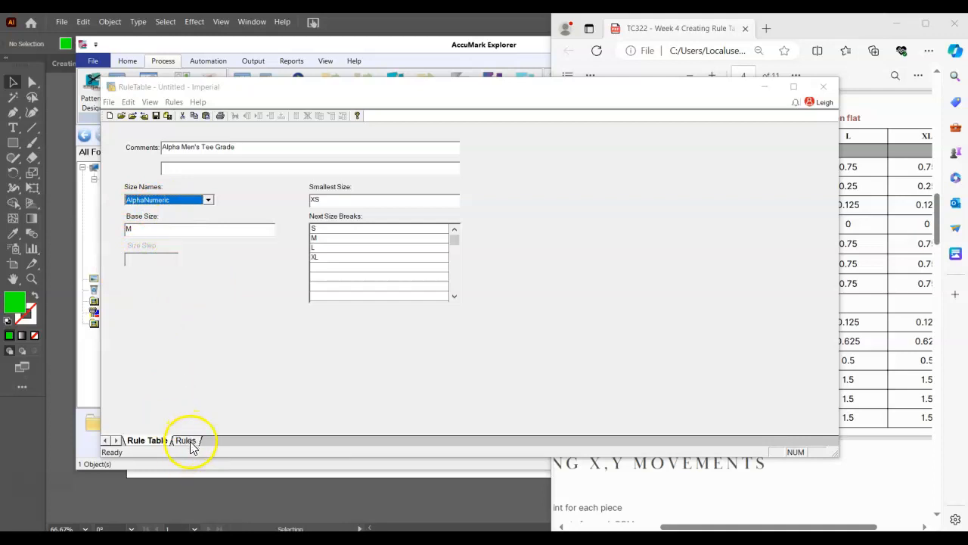
Save the rule table as LEL-DEMO in the TC322-703 storage area
{"action": "left_click", "coordinate": [156, 118]}
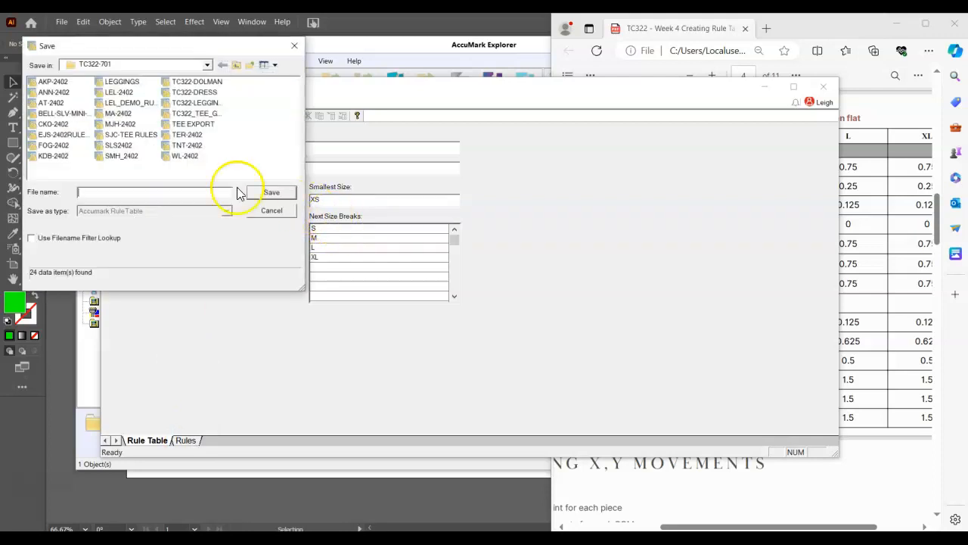
{"action": "left_click_drag", "start_coordinate": [131, 41], "coordinate": [235, 166]}
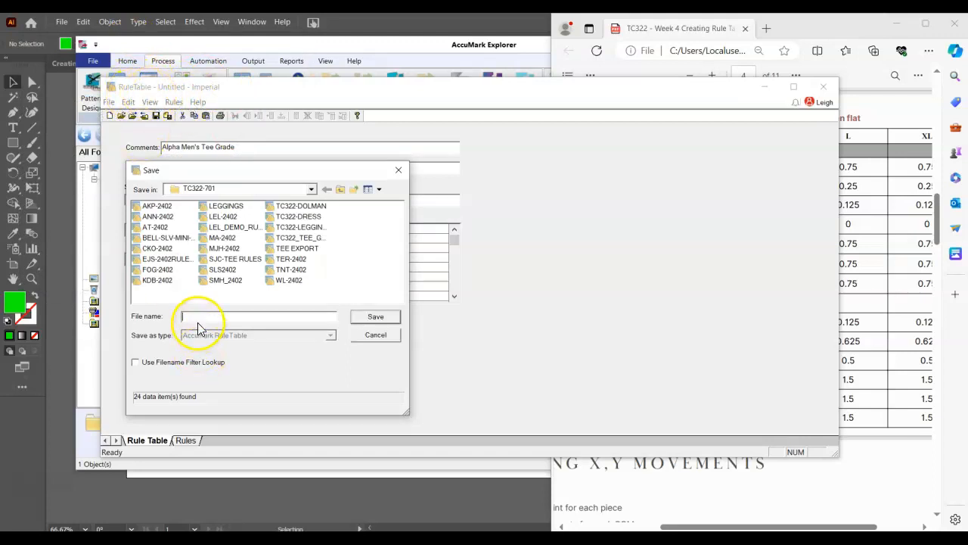
{"action": "left_click", "coordinate": [189, 189]}
{"action": "left_click", "coordinate": [203, 213]}
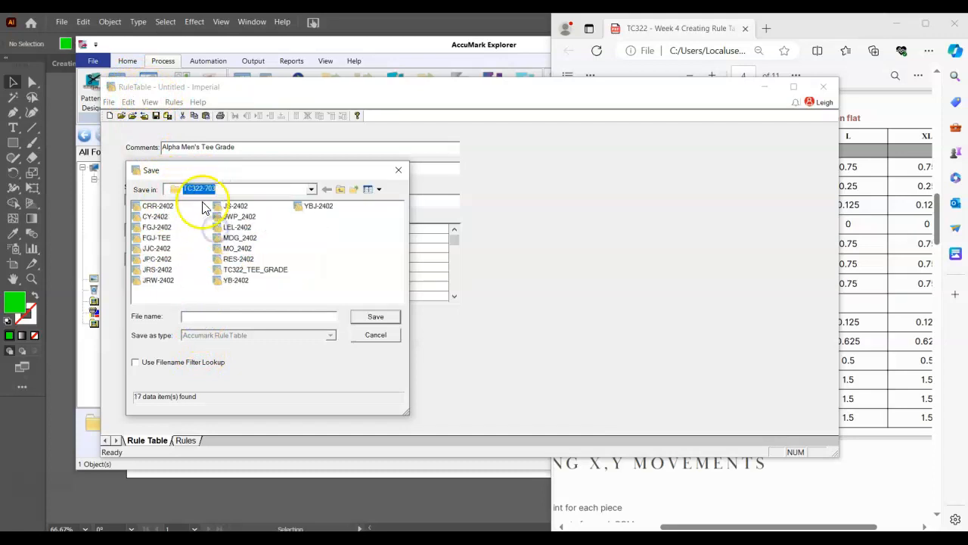
{"action": "left_click", "coordinate": [211, 316]}
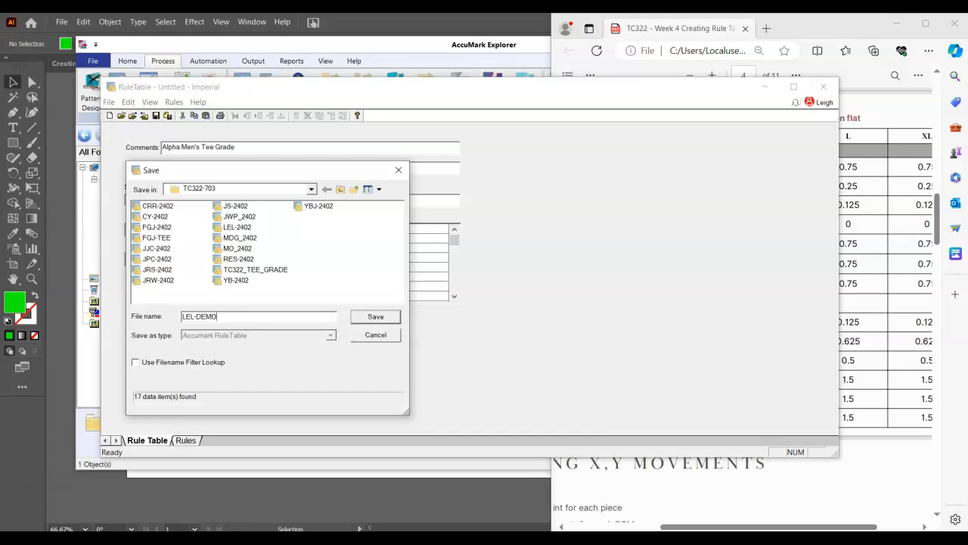
{"action": "key", "text": "Return"}
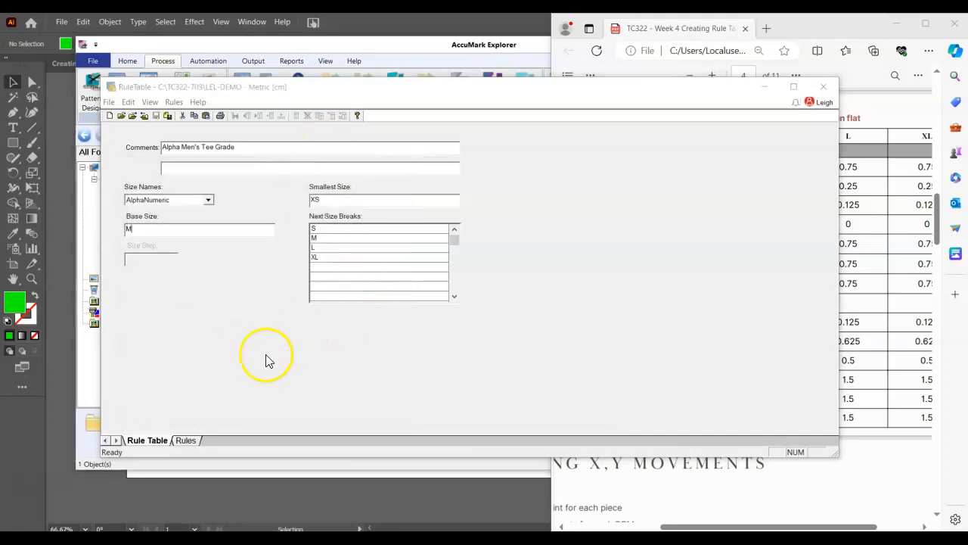
Switch to AccuMark Explorer and filter the contents of TC322-703 by "*lel*"
{"action": "key", "text": "alt+Tab"}
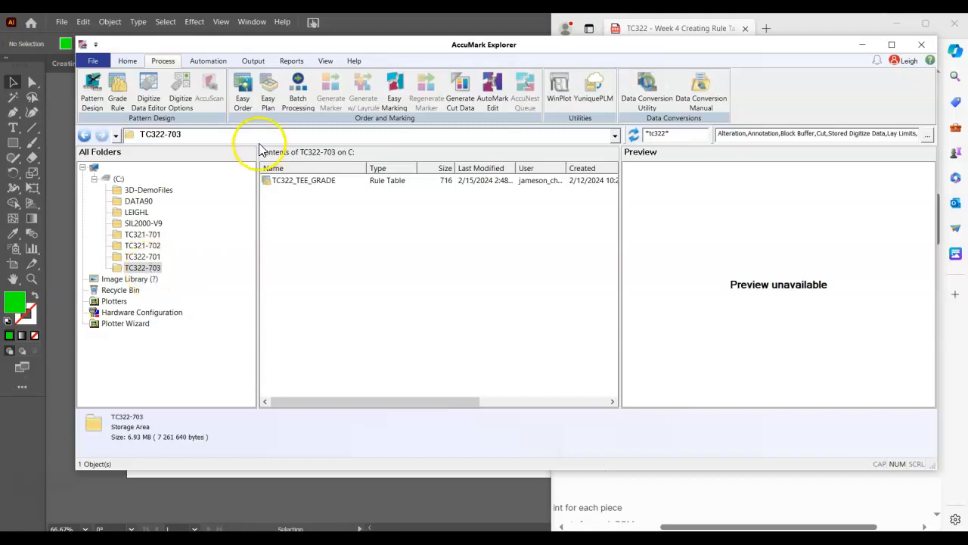
{"action": "left_click", "coordinate": [657, 134]}
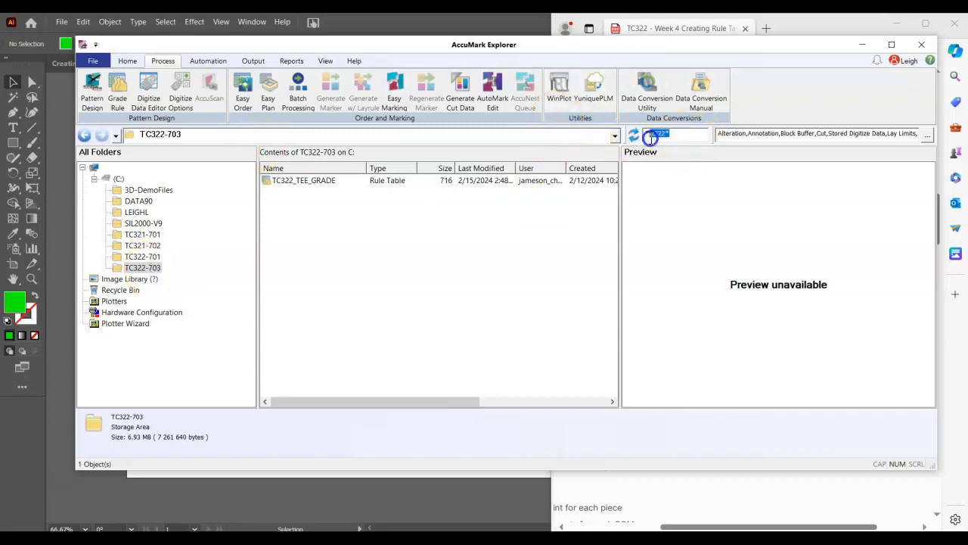
{"action": "type", "text": "*lel*"}
{"action": "key", "text": "Return"}
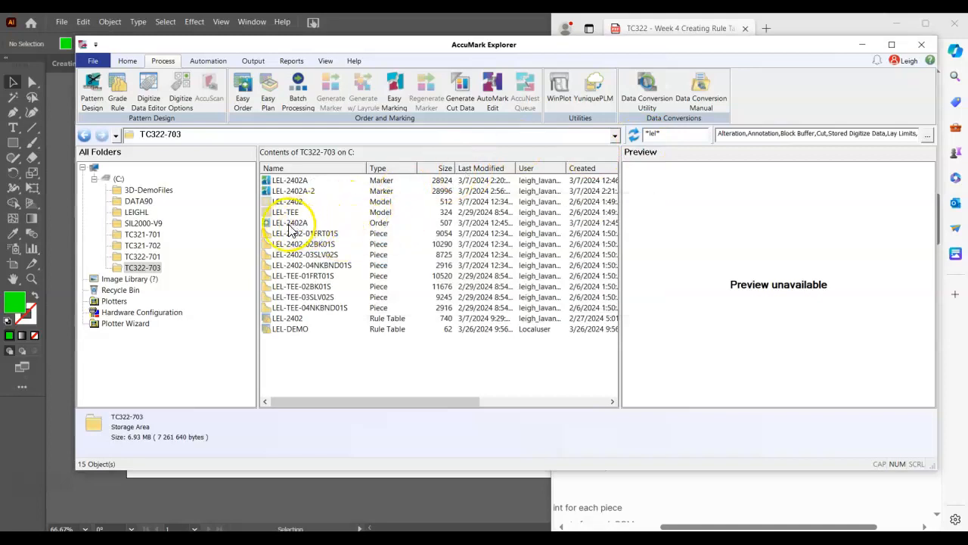
Examine the names and types of the related LEL-2402 model, rule table, order and marker items
{"action": "left_click", "coordinate": [298, 201]}
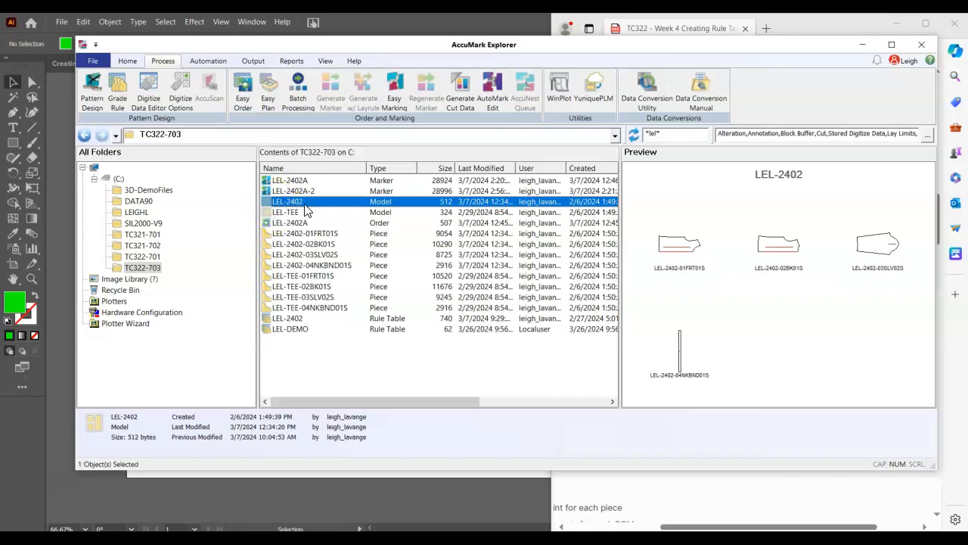
{"action": "left_click", "coordinate": [290, 320]}
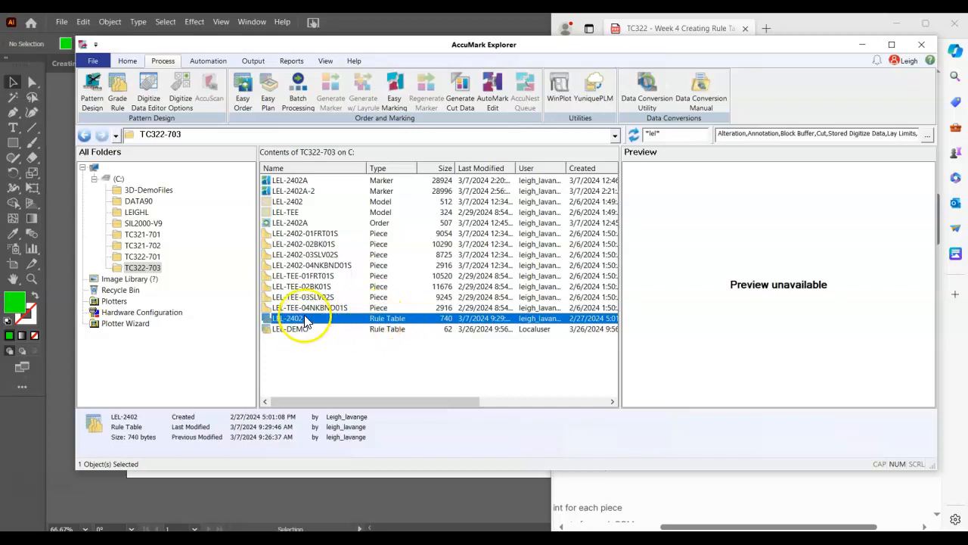
{"action": "left_click", "coordinate": [295, 224]}
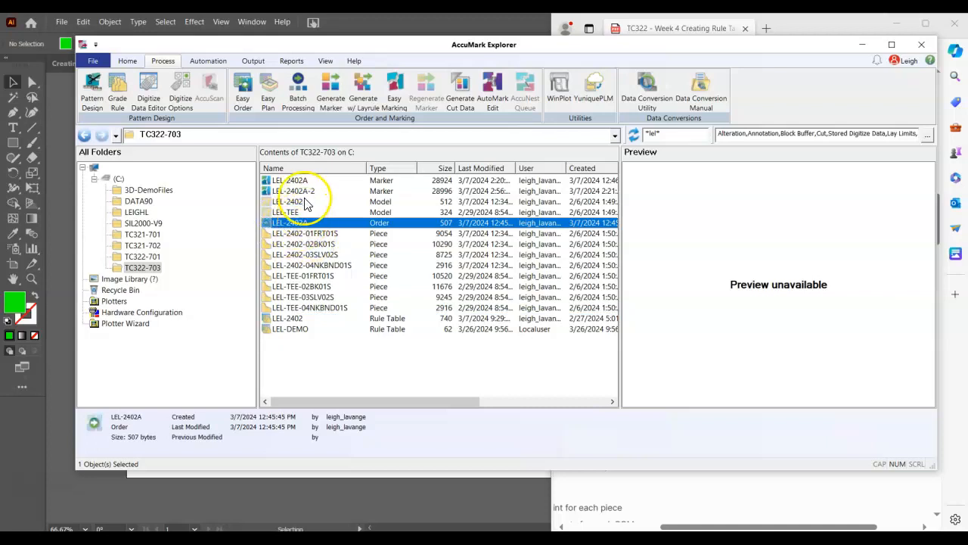
{"action": "left_click", "coordinate": [302, 192]}
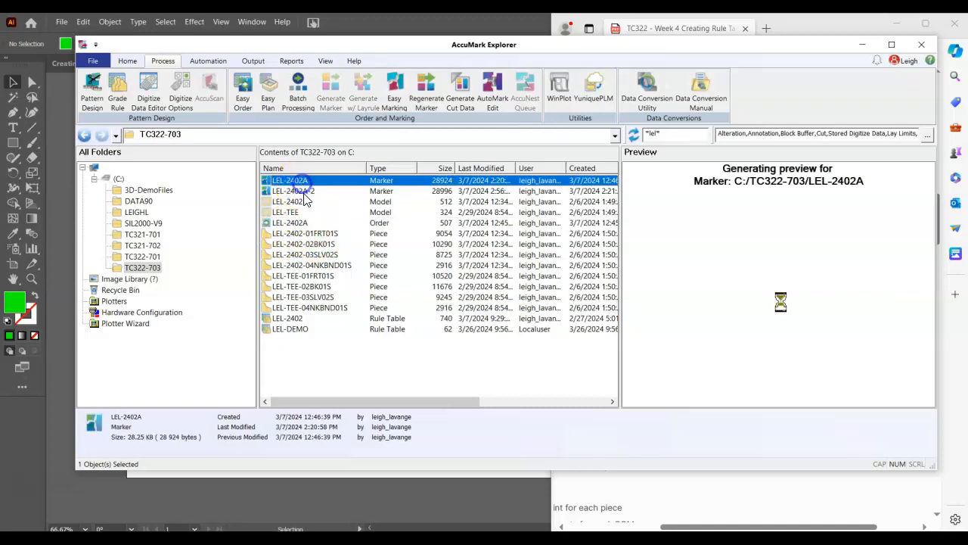
{"action": "left_click", "coordinate": [303, 181]}
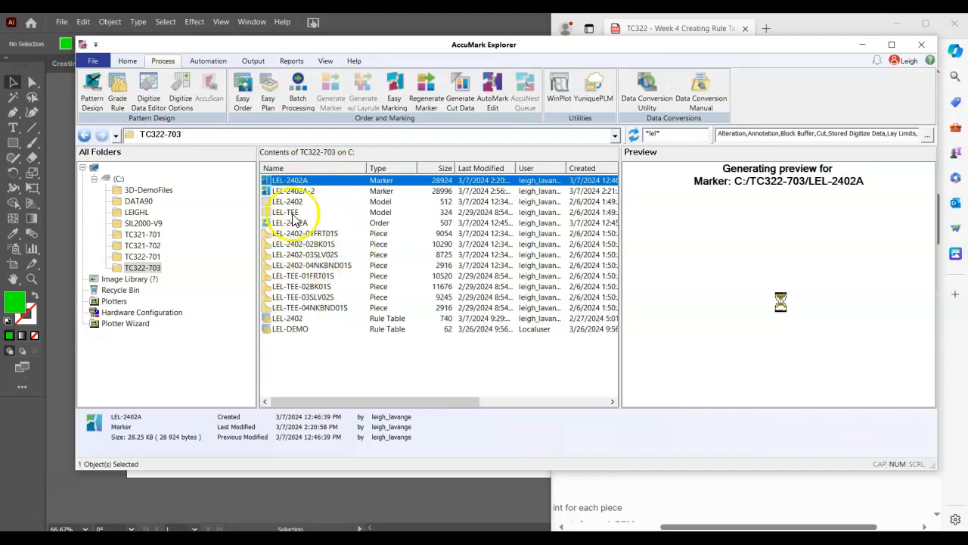
{"action": "left_click", "coordinate": [300, 320]}
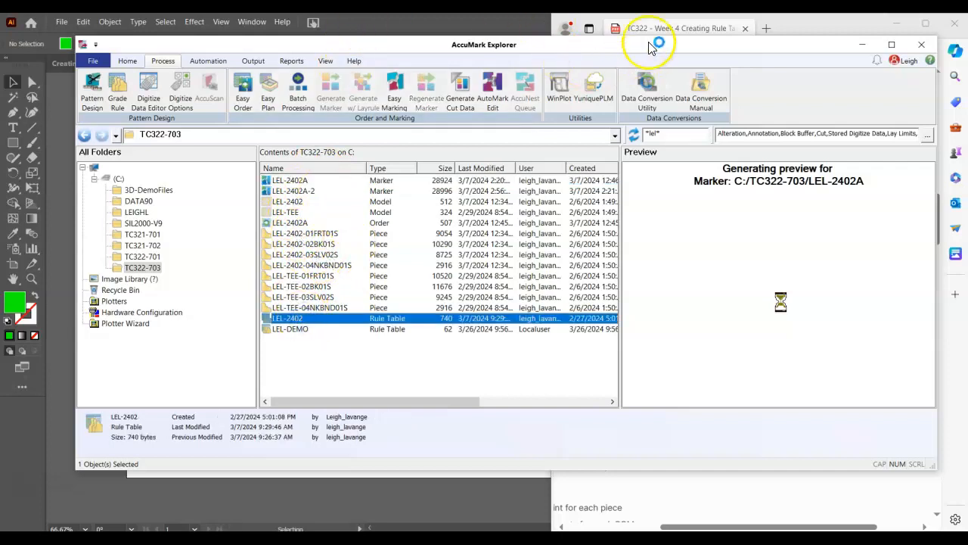
Return to the LEL-DEMO rule table and show its rules grid, ready at the first rule's number
{"action": "left_click", "coordinate": [537, 538]}
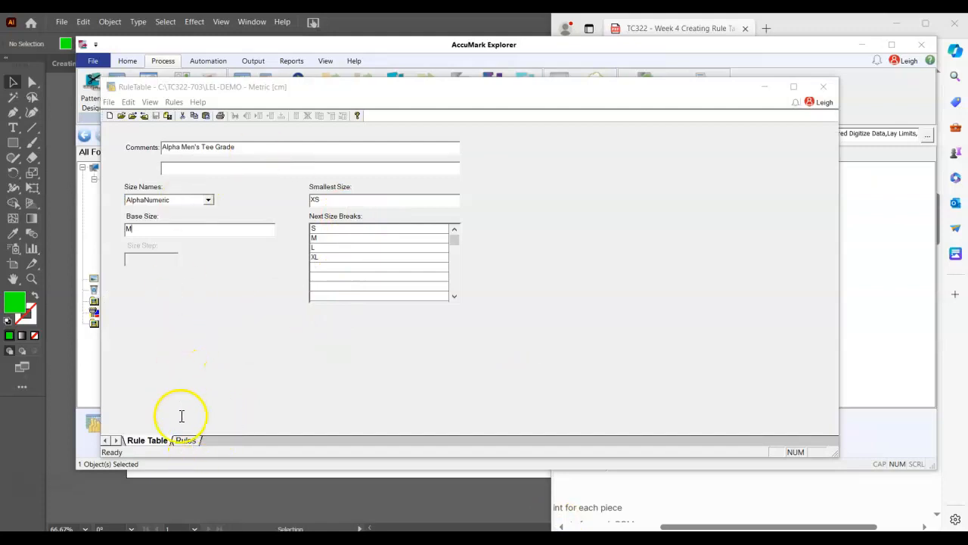
{"action": "left_click", "coordinate": [187, 441]}
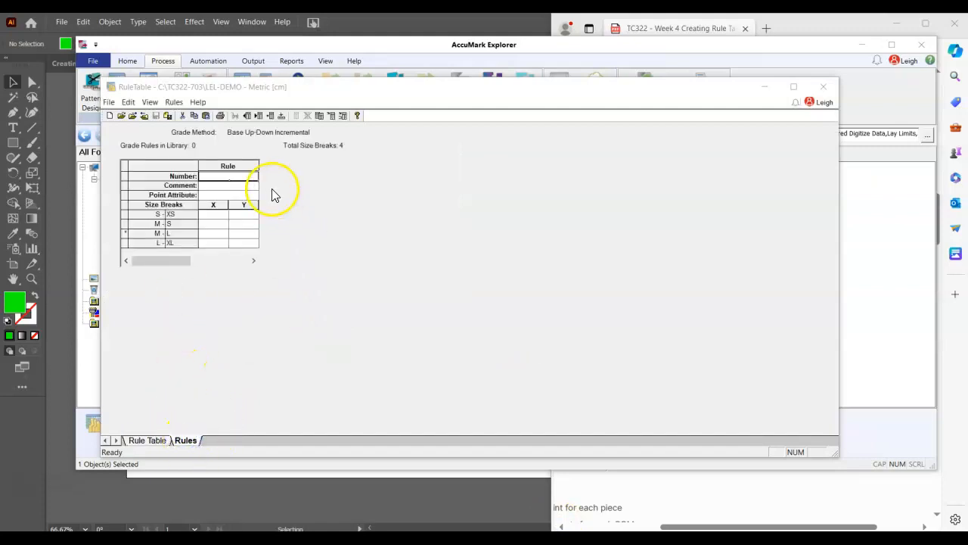
{"action": "left_click", "coordinate": [230, 169]}
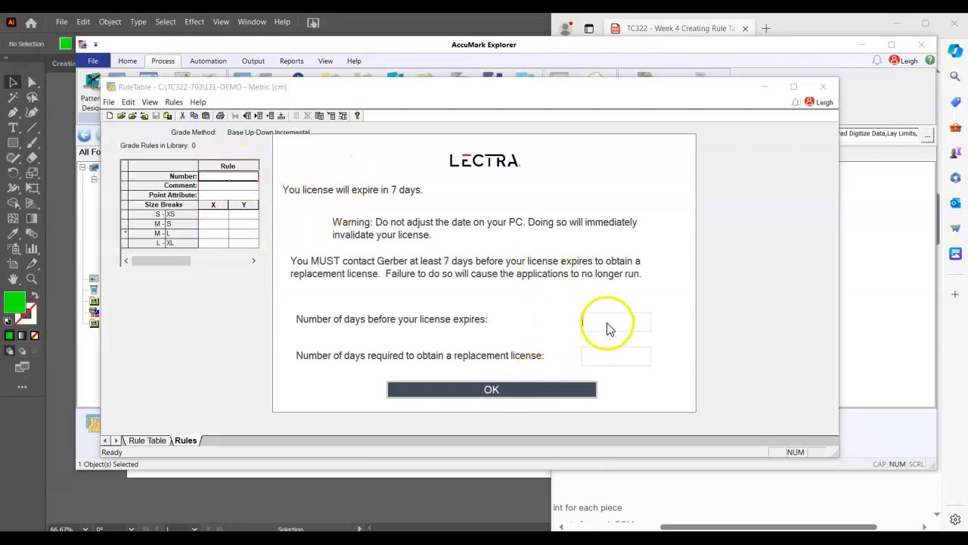
Fill in the license expiry notice with 7 days before expiry and the days required for a replacement license, and dismiss it
{"action": "left_click", "coordinate": [606, 322]}
{"action": "type", "text": "7"}
{"action": "left_click", "coordinate": [594, 355]}
{"action": "type", "text": "5"}
{"action": "left_click", "coordinate": [519, 388]}
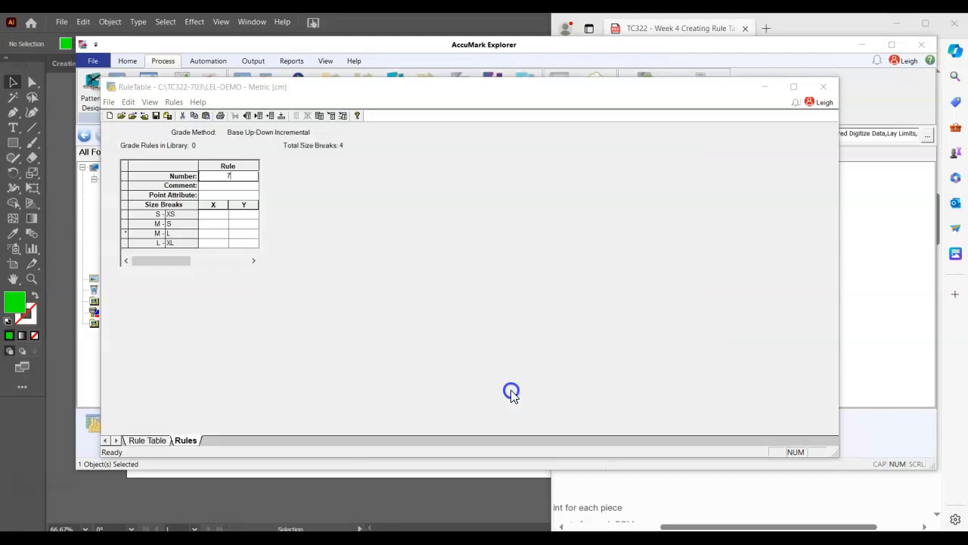
Number the first three grade rules 1, 2 and 3
{"action": "left_click", "coordinate": [232, 176]}
{"action": "type", "text": "1"}
{"action": "left_click", "coordinate": [244, 233]}
{"action": "left_click", "coordinate": [294, 175]}
{"action": "type", "text": "2"}
{"action": "left_click", "coordinate": [310, 216]}
{"action": "left_click", "coordinate": [350, 177]}
{"action": "type", "text": "3"}
{"action": "key", "text": "Return"}
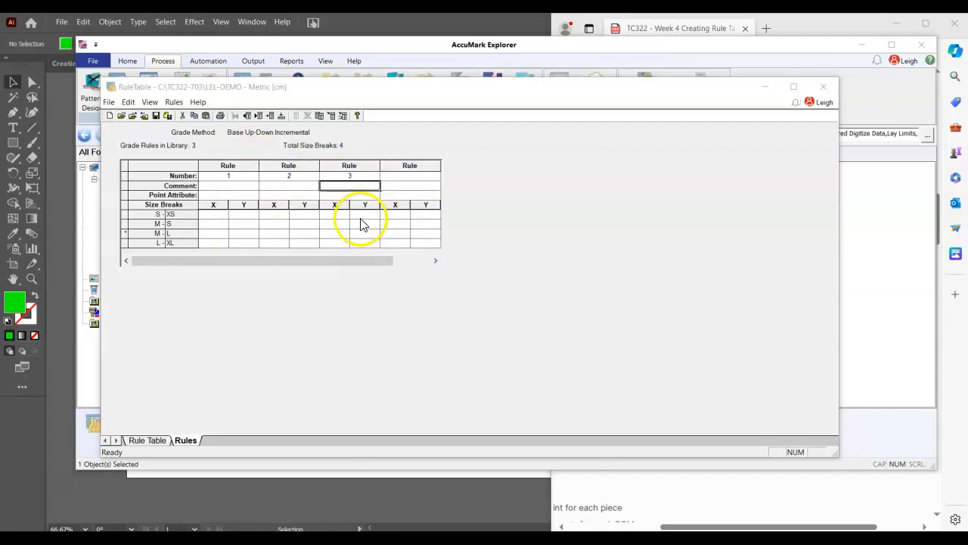
Number the next two grade rules 4 and 5
{"action": "left_click", "coordinate": [405, 176]}
{"action": "type", "text": "4"}
{"action": "key", "text": "Return"}
{"action": "left_click", "coordinate": [461, 175]}
{"action": "type", "text": "5"}
{"action": "key", "text": "Return"}
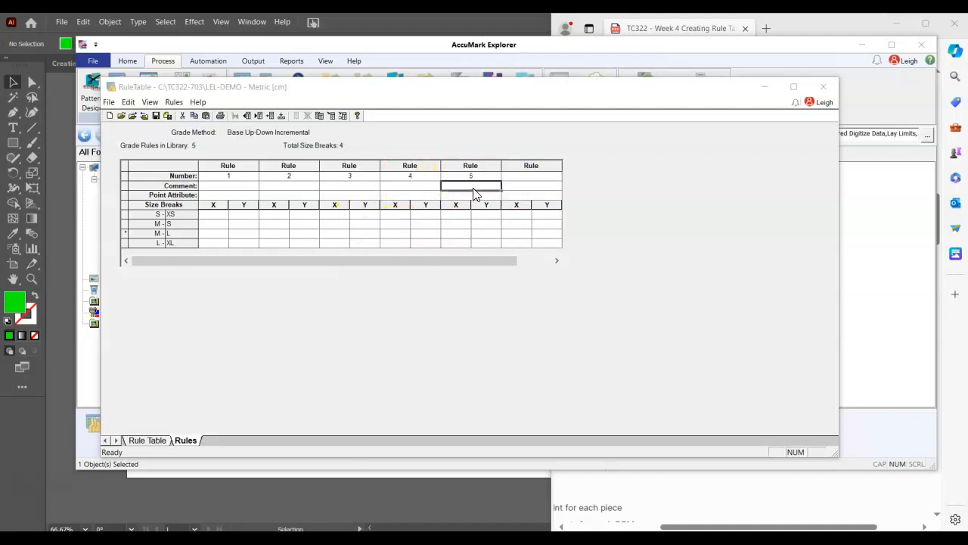
Add grade rules numbered 6 and 7 after rule 5
{"action": "left_click", "coordinate": [529, 176]}
{"action": "type", "text": "6"}
{"action": "key", "text": "Return"}
{"action": "left_click", "coordinate": [592, 176]}
{"action": "type", "text": "7"}
{"action": "key", "text": "Return"}
Add grade rules numbered 8, 9 and 10 in the columns after rule 7
{"action": "left_click", "coordinate": [644, 176]}
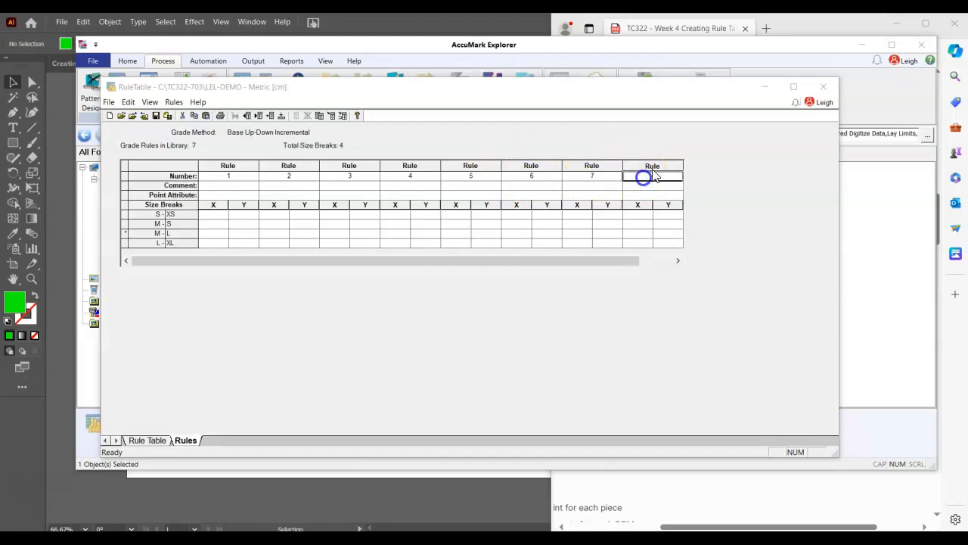
{"action": "type", "text": "9"}
{"action": "key", "text": "Return"}
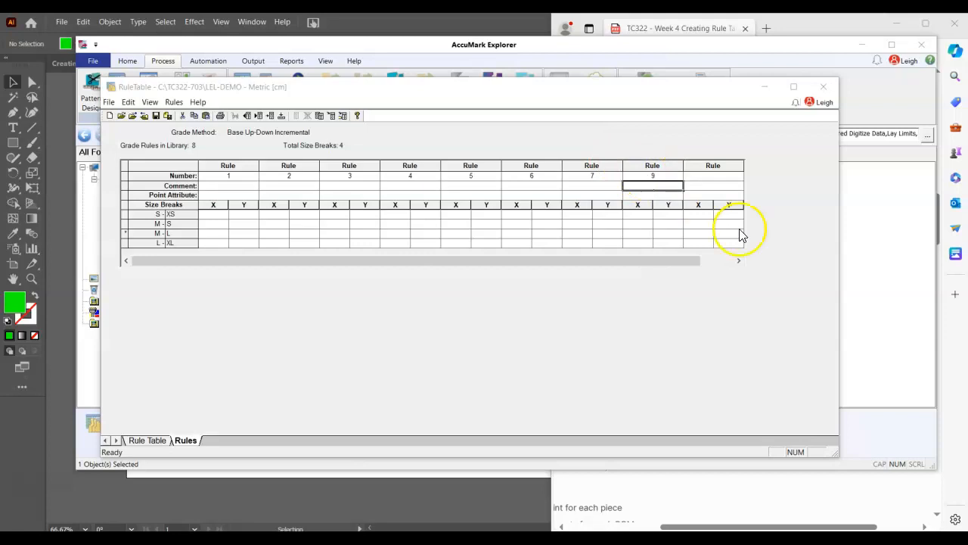
{"action": "left_click", "coordinate": [660, 176]}
{"action": "type", "text": "8"}
{"action": "left_click", "coordinate": [709, 177]}
{"action": "type", "text": "9"}
{"action": "left_click", "coordinate": [726, 222]}
{"action": "left_click", "coordinate": [755, 176]}
{"action": "type", "text": "10"}
{"action": "left_click", "coordinate": [757, 228]}
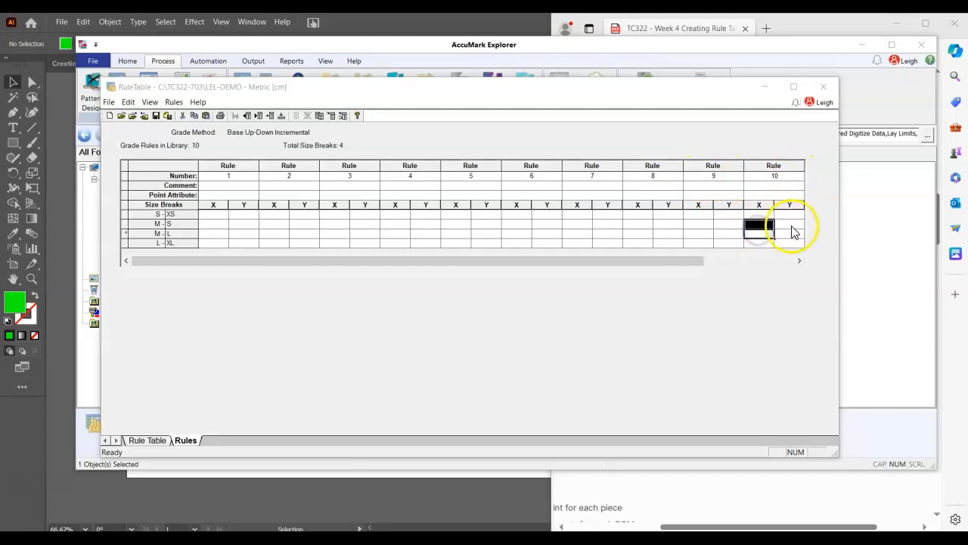
Add grade rules numbered 11 and 12 after rule 10
{"action": "left_click", "coordinate": [779, 261]}
{"action": "left_click", "coordinate": [767, 178]}
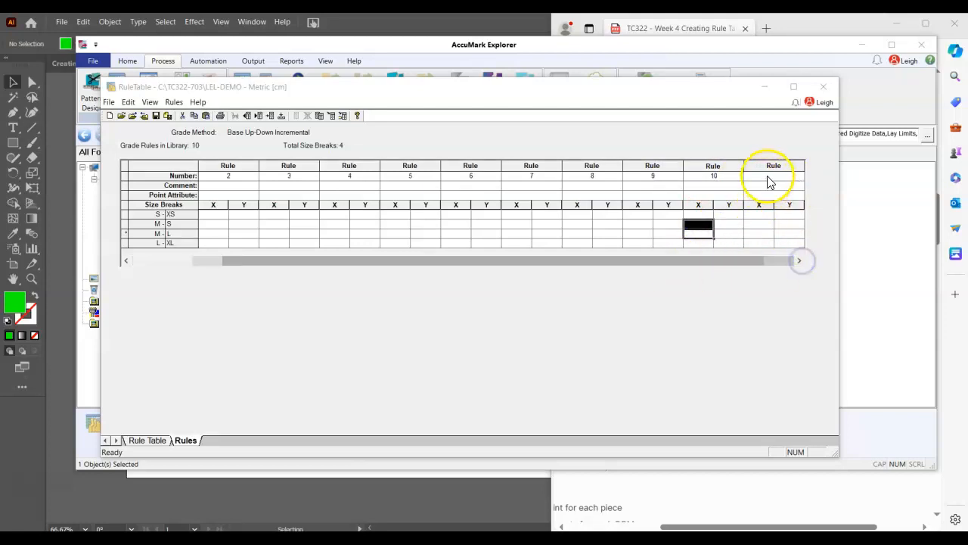
{"action": "type", "text": "11"}
{"action": "left_click", "coordinate": [758, 232]}
{"action": "left_click", "coordinate": [796, 261]}
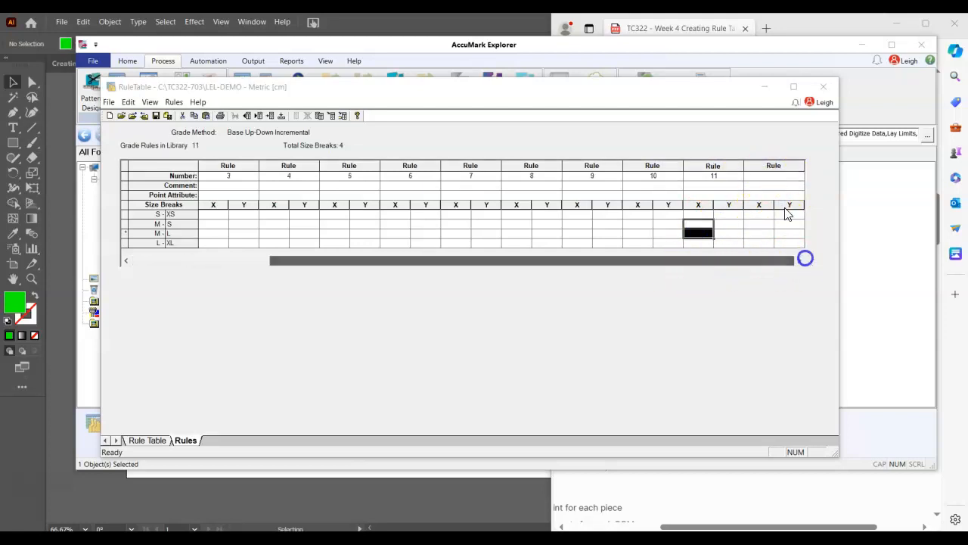
{"action": "left_click", "coordinate": [779, 175]}
{"action": "type", "text": "12"}
{"action": "left_click", "coordinate": [757, 244]}
Add grade rules numbered 13 and 14, checking the point numbers against the pattern diagram in Illustrator
{"action": "left_click", "coordinate": [799, 260]}
{"action": "left_click", "coordinate": [789, 175]}
{"action": "type", "text": "13"}
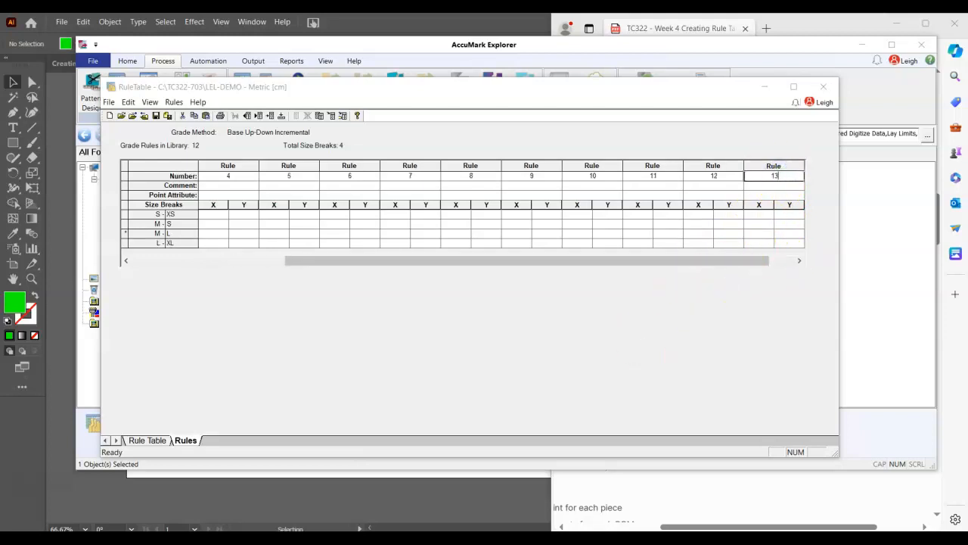
{"action": "left_click", "coordinate": [484, 495]}
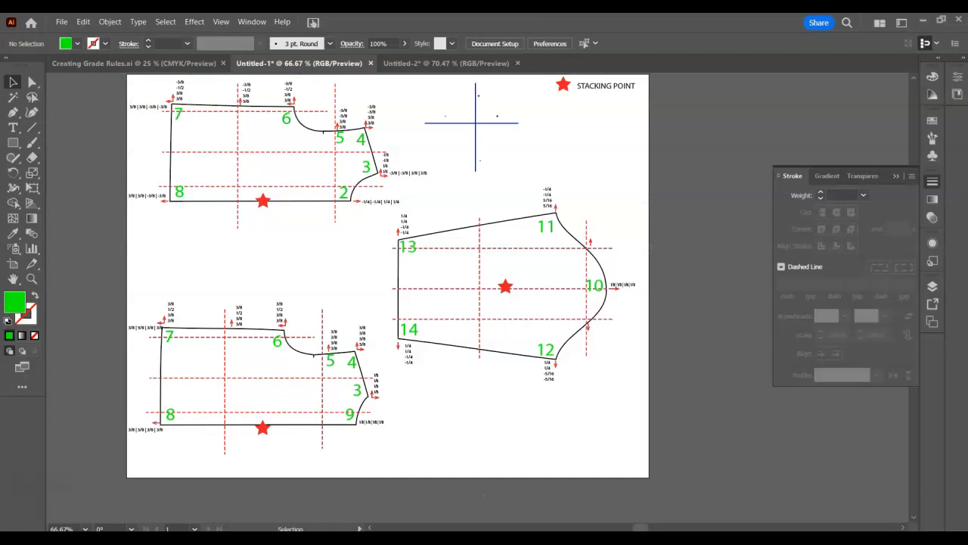
{"action": "key", "text": "alt+Tab"}
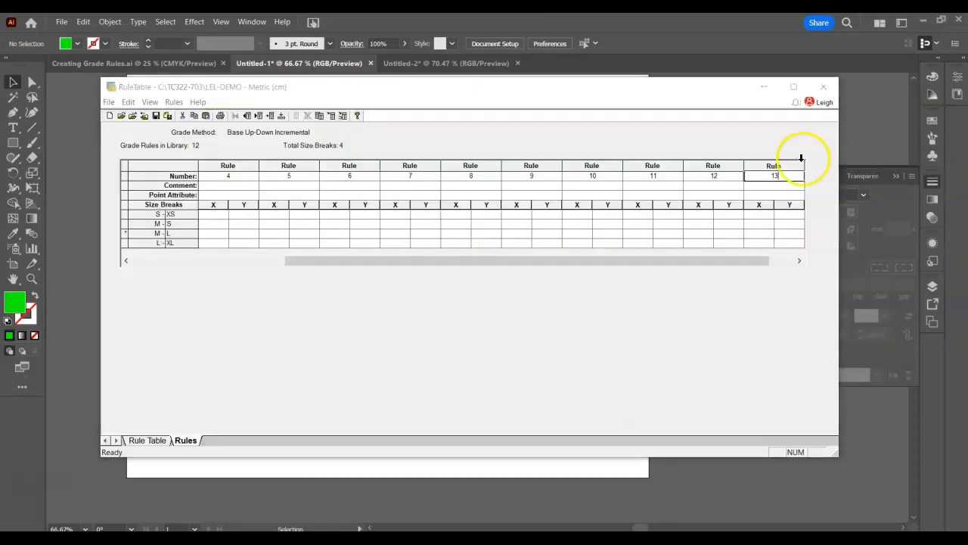
{"action": "left_click", "coordinate": [784, 212]}
{"action": "left_click", "coordinate": [778, 262]}
{"action": "left_click", "coordinate": [765, 265]}
{"action": "left_click", "coordinate": [765, 176]}
{"action": "type", "text": "14"}
Set the comment of rule 1 to HOLD and of rule 2 to CF NECK DROP
{"action": "left_click_drag", "start_coordinate": [680, 263], "coordinate": [484, 263]}
{"action": "left_click", "coordinate": [242, 186]}
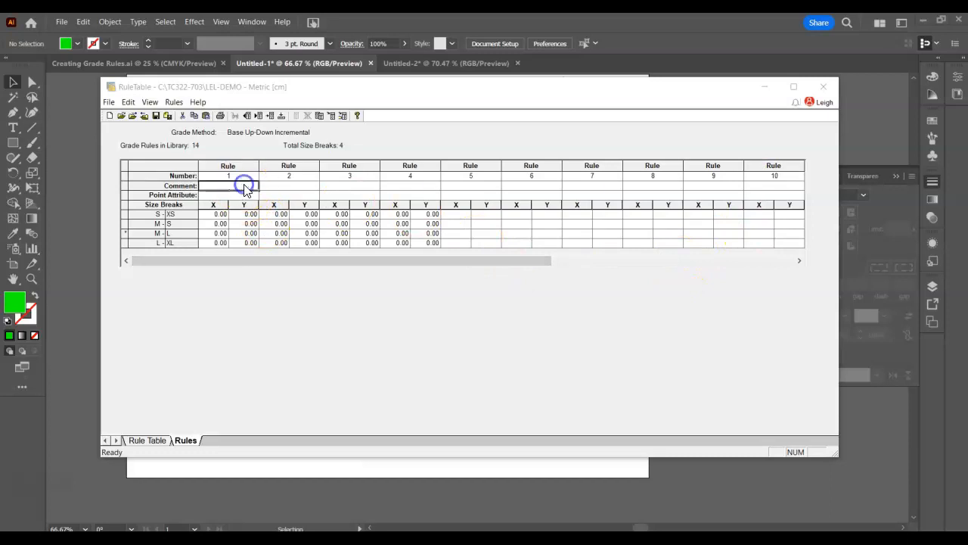
{"action": "type", "text": "HOLD"}
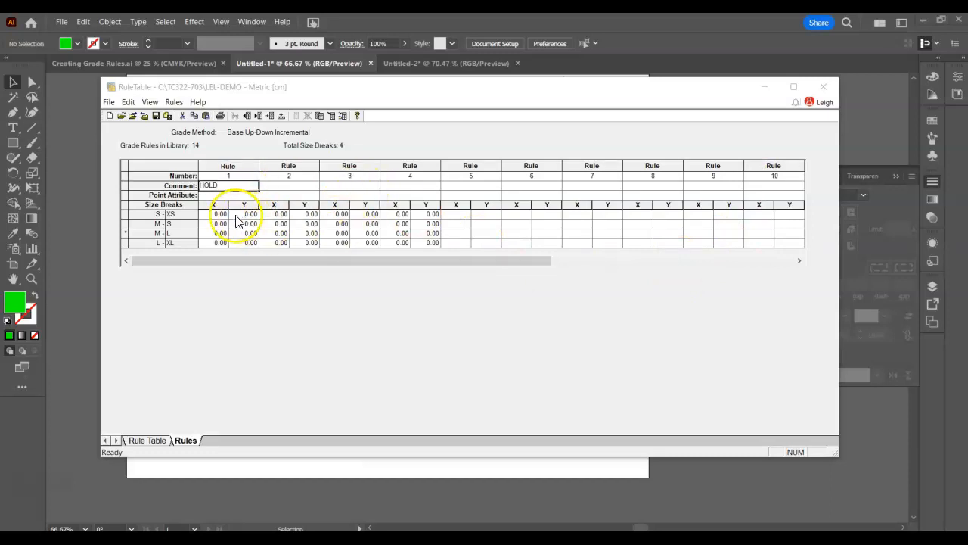
{"action": "left_click", "coordinate": [297, 186]}
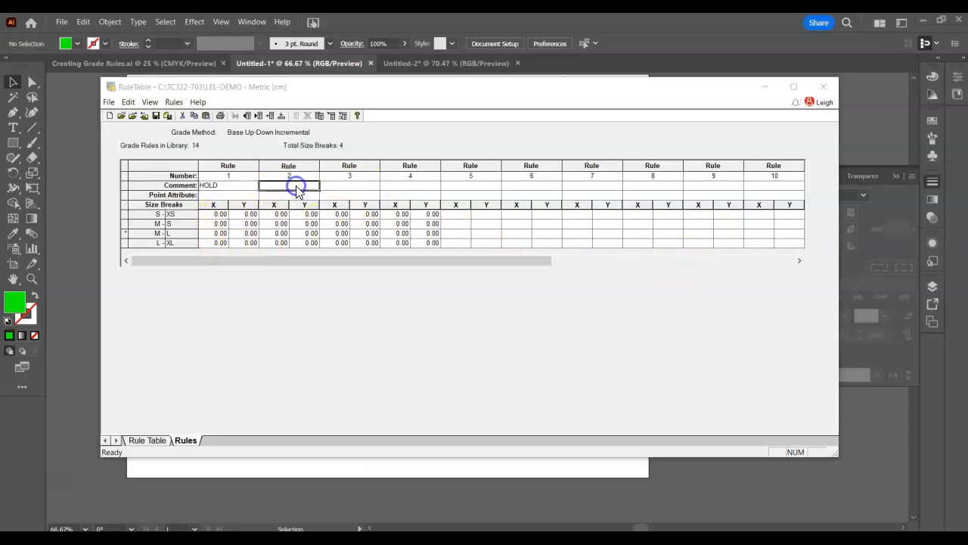
{"action": "type", "text": "CF NE"}
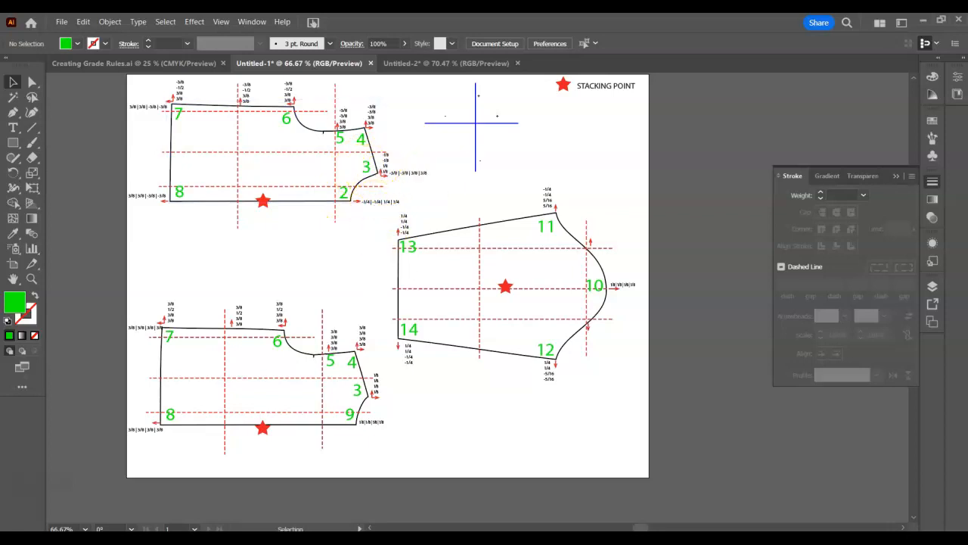
Arrange the Illustrator diagram and the rule table side by side and collapse the Stroke panel covering the pattern pieces
{"action": "left_click_drag", "start_coordinate": [518, 27], "coordinate": [3, 77]}
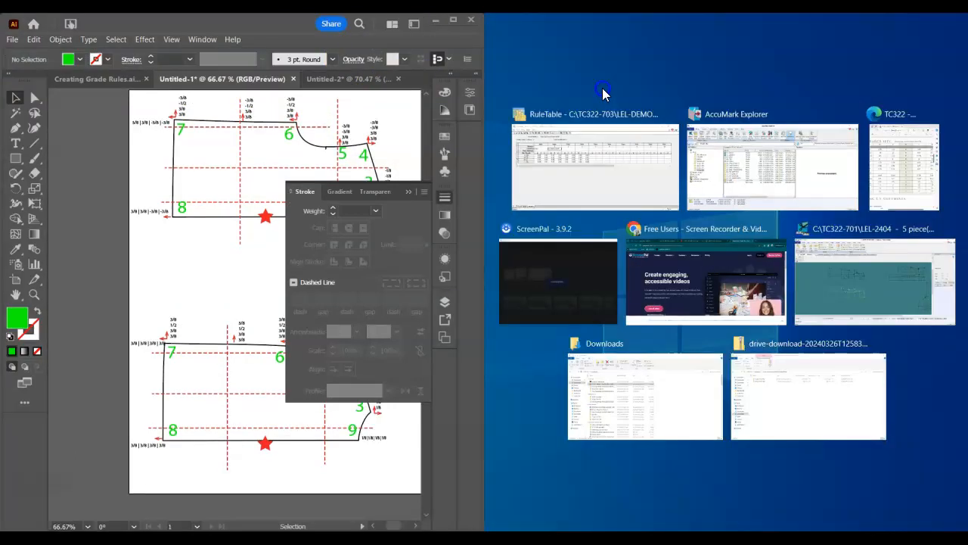
{"action": "left_click", "coordinate": [604, 90]}
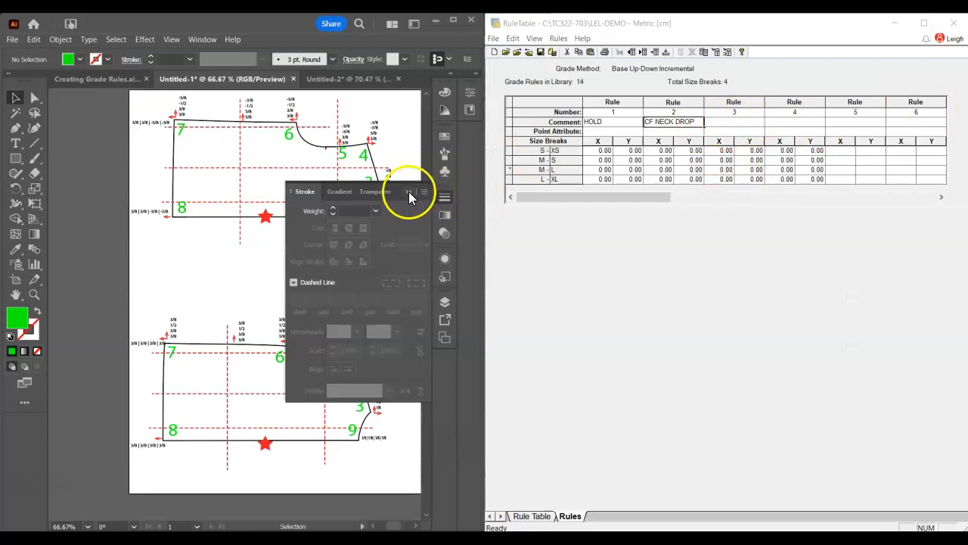
{"action": "left_click", "coordinate": [409, 192]}
Set the comments of rules 3 to 6 to HPS, SH WIDTH, XF/XB and BUST
{"action": "left_click", "coordinate": [732, 123]}
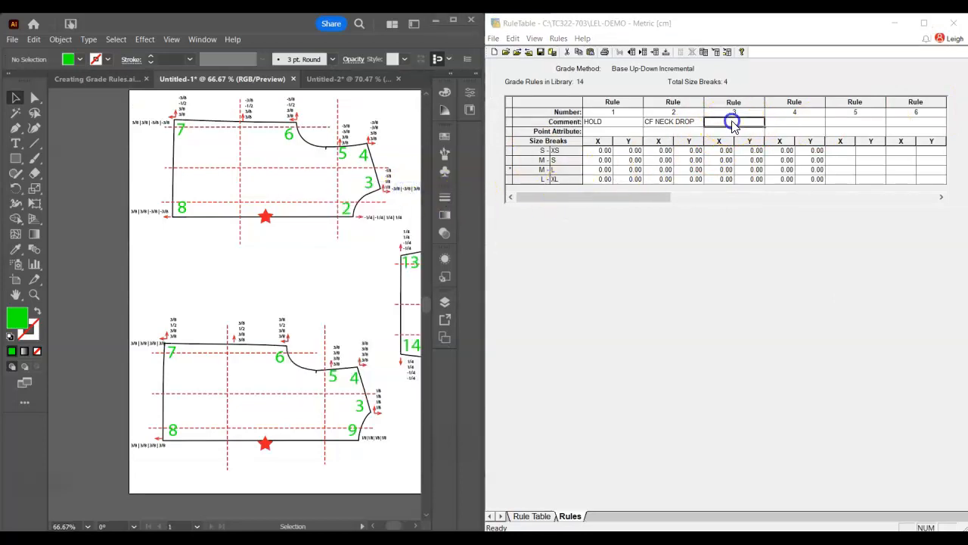
{"action": "key", "text": "Tab"}
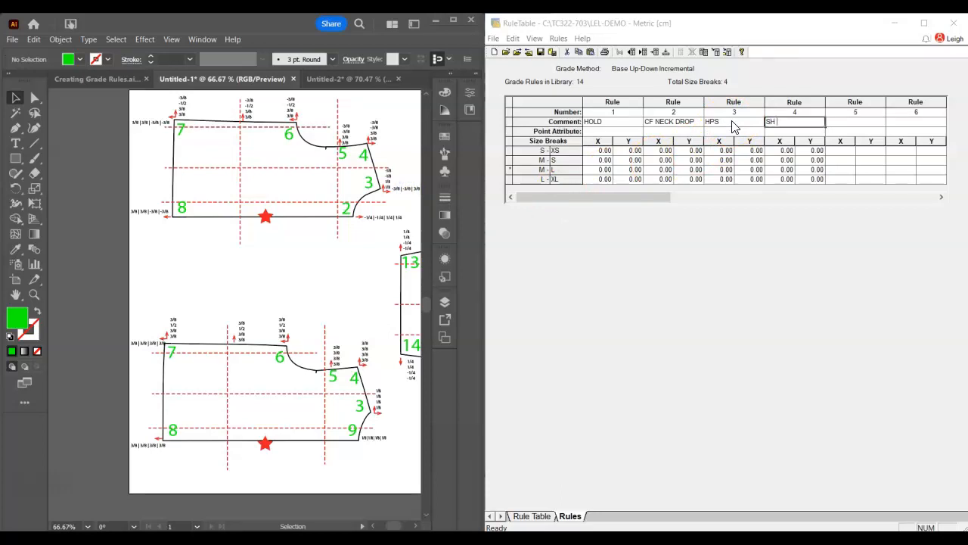
{"action": "type", "text": "SH WIDTH"}
{"action": "key", "text": "Tab"}
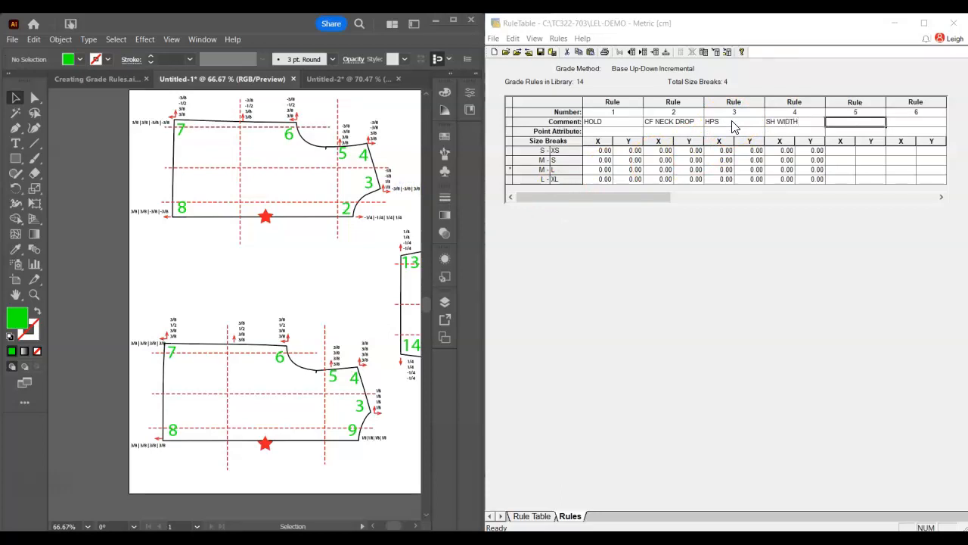
{"action": "key", "text": "Tab"}
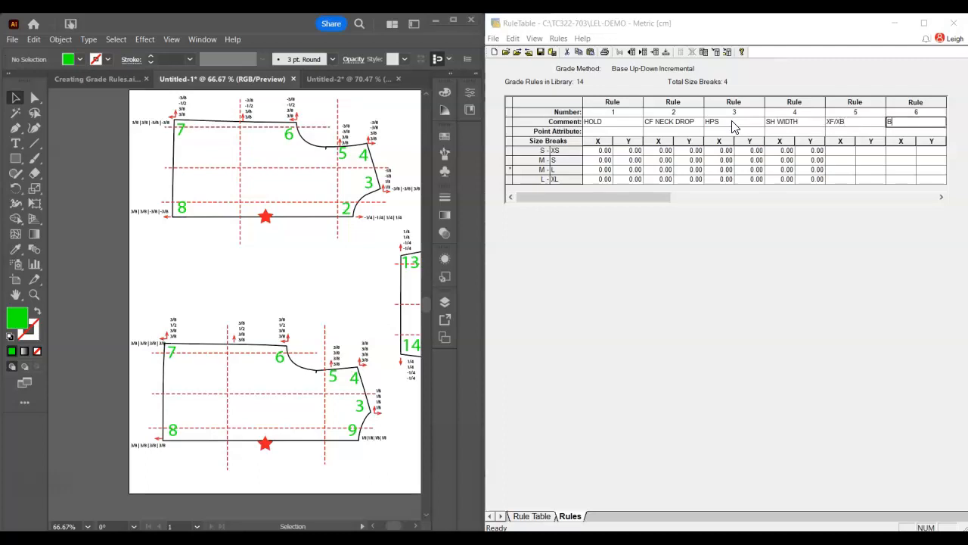
{"action": "type", "text": "BUST"}
{"action": "key", "text": "Tab"}
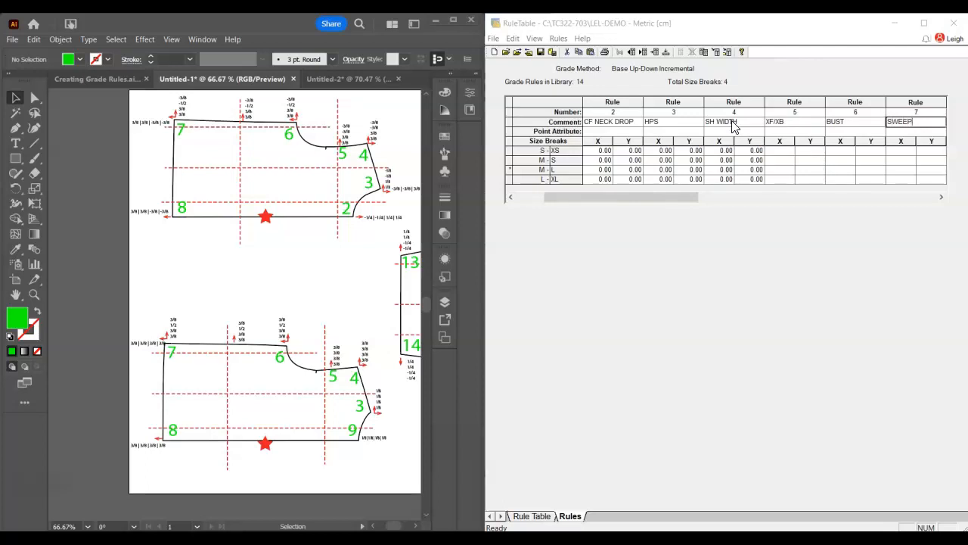
Set the comments of rules 7 to 10 to SWEEP @ SS, SWEEP @ CF/CB, BND and SLV CAP
{"action": "key", "text": "Tab"}
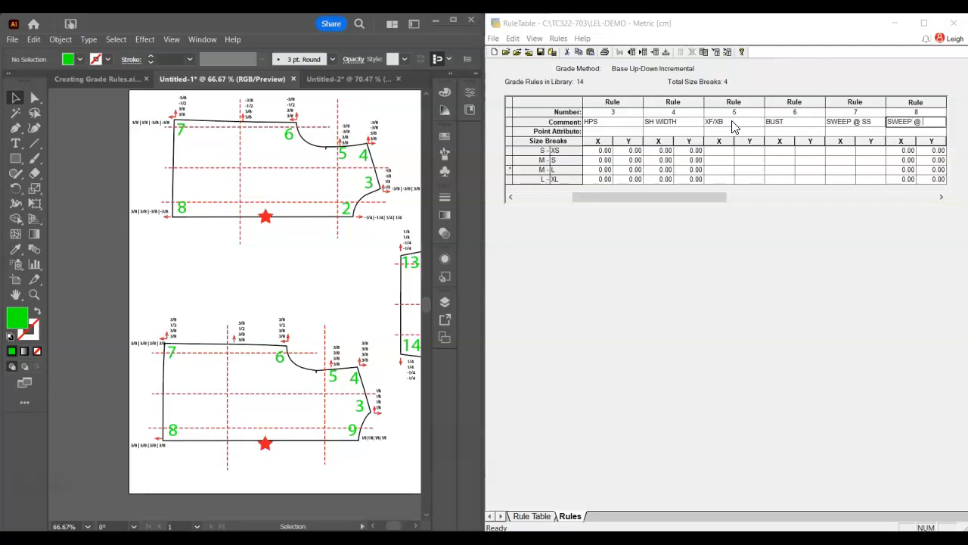
{"action": "key", "text": "Tab"}
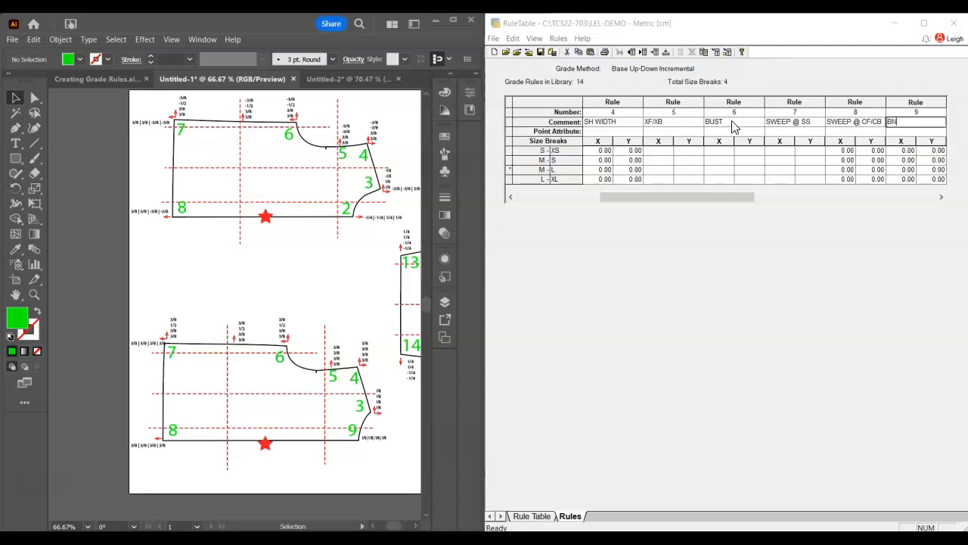
{"action": "key", "text": "Tab"}
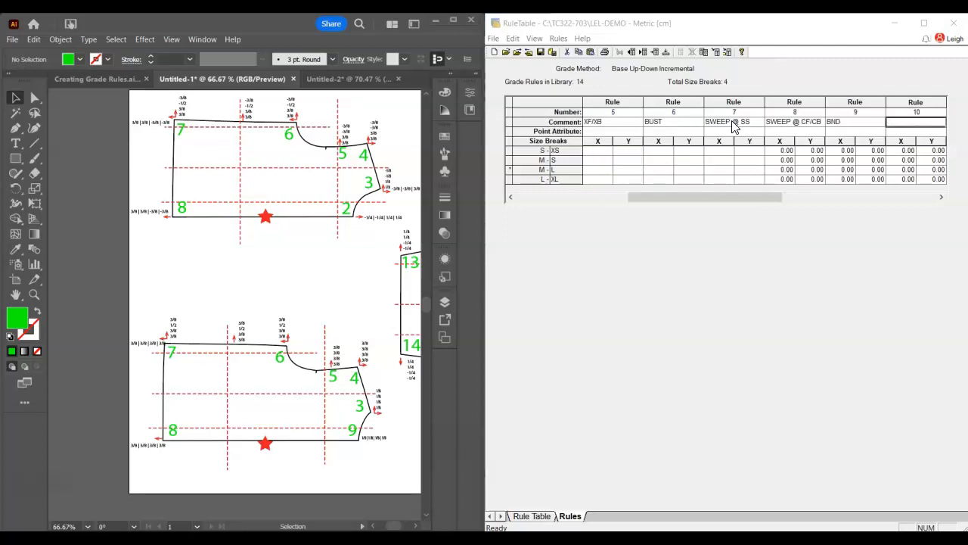
{"action": "key", "text": "Tab"}
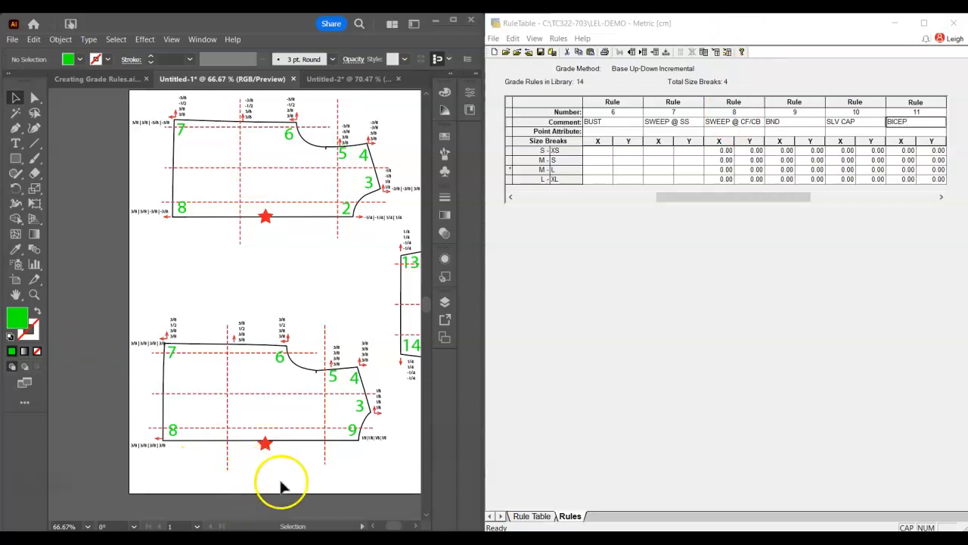
Set the comments of rules 11 and 12 to BICEP TOP and BICEP BOTTOM, following the sleeve in the diagram
{"action": "left_click_drag", "start_coordinate": [363, 307], "coordinate": [171, 294]}
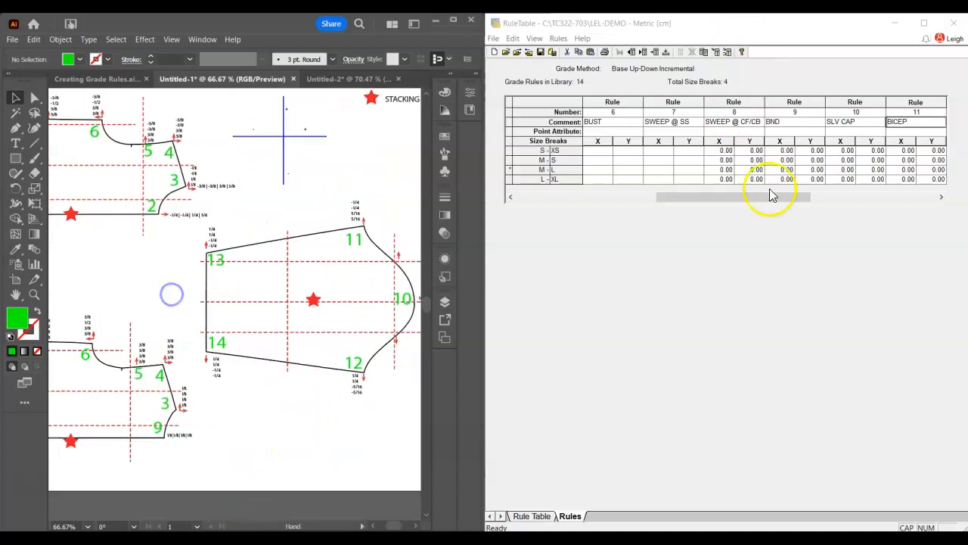
{"action": "left_click", "coordinate": [914, 122]}
{"action": "type", "text": "TOP"}
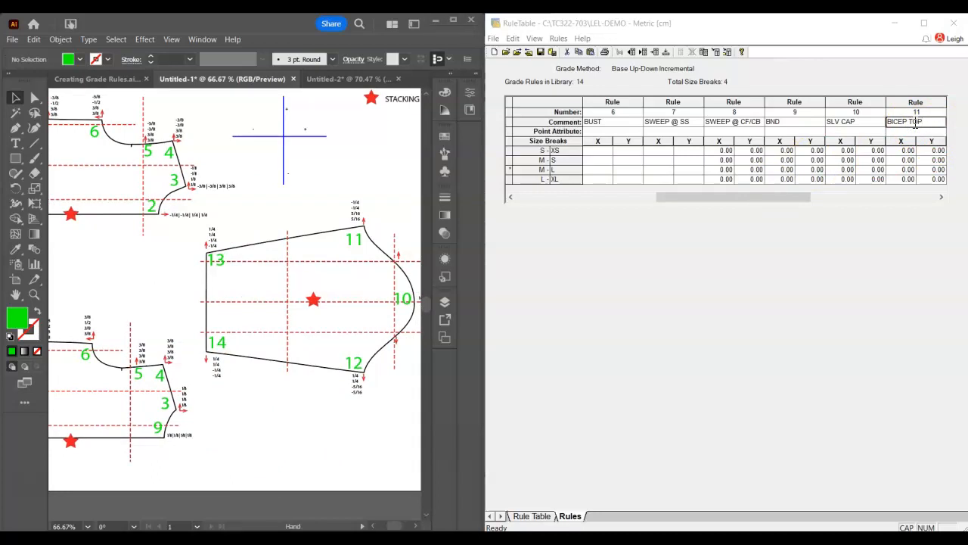
{"action": "key", "text": "Tab"}
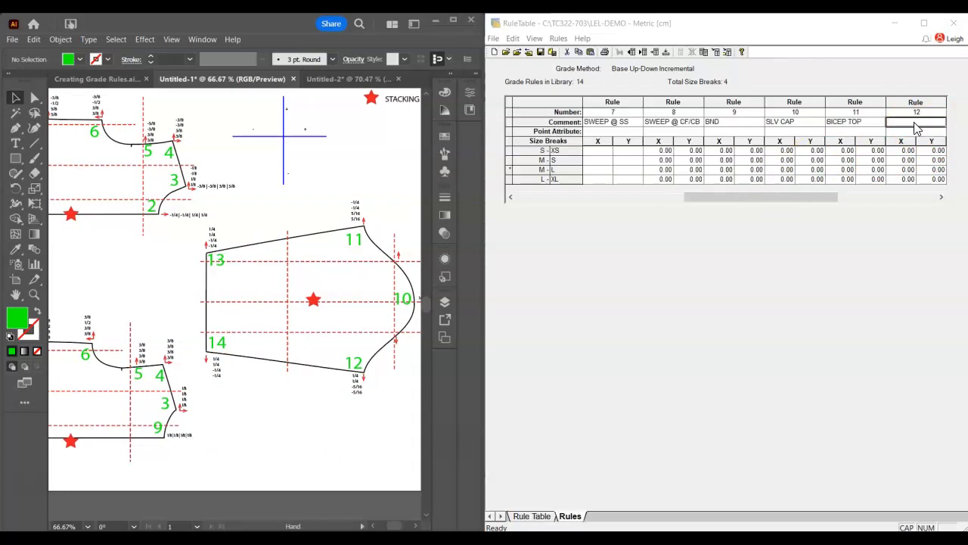
{"action": "type", "text": "BICEP BOTTOM"}
{"action": "key", "text": "Tab"}
Set the comment of rule 13 to SLV OP TOP and of rule 14 to SLV OP BOTTOM
{"action": "left_click", "coordinate": [870, 142]}
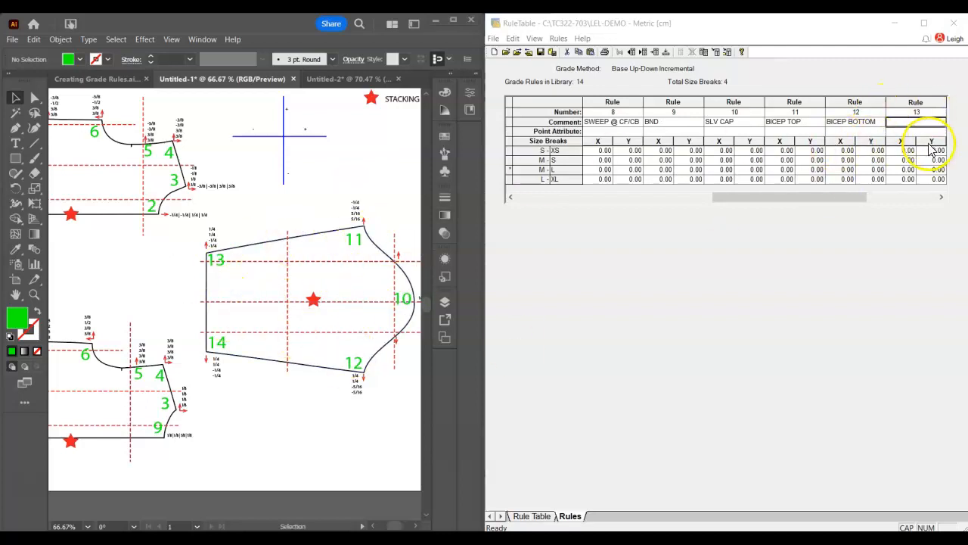
{"action": "type", "text": "SLV OP "}
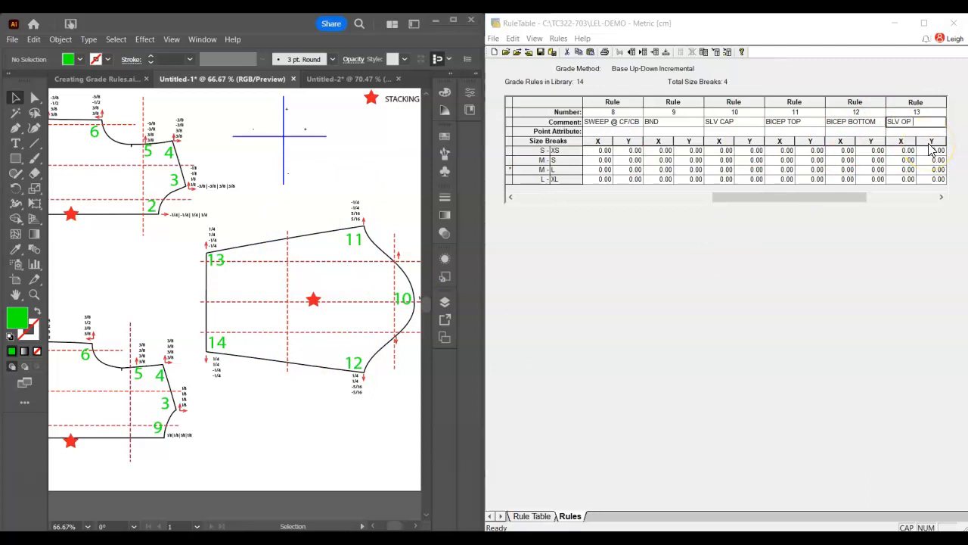
{"action": "type", "text": "TOP"}
{"action": "key", "text": "Tab"}
{"action": "type", "text": "SLV OP BOTTOM"}
{"action": "key", "text": "Return"}
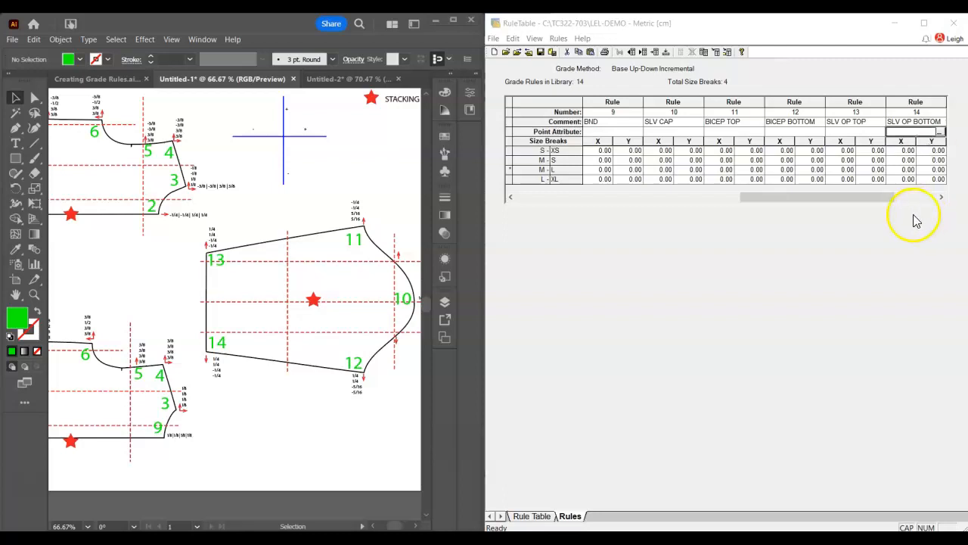
Return the grid to rule 1 and enlarge the diagram to 150% around the front neck and shoulder grade values
{"action": "left_click_drag", "start_coordinate": [875, 205], "coordinate": [625, 202]}
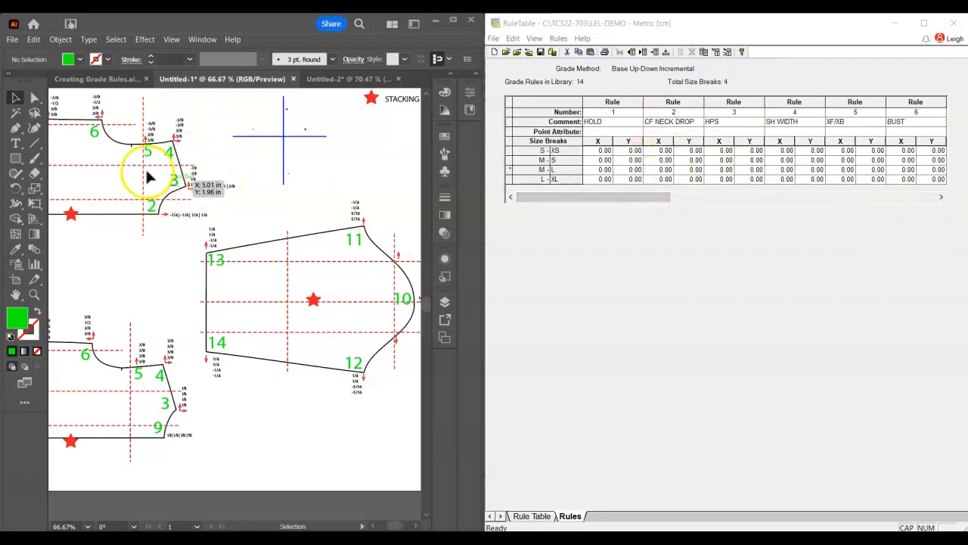
{"action": "left_click", "coordinate": [141, 239]}
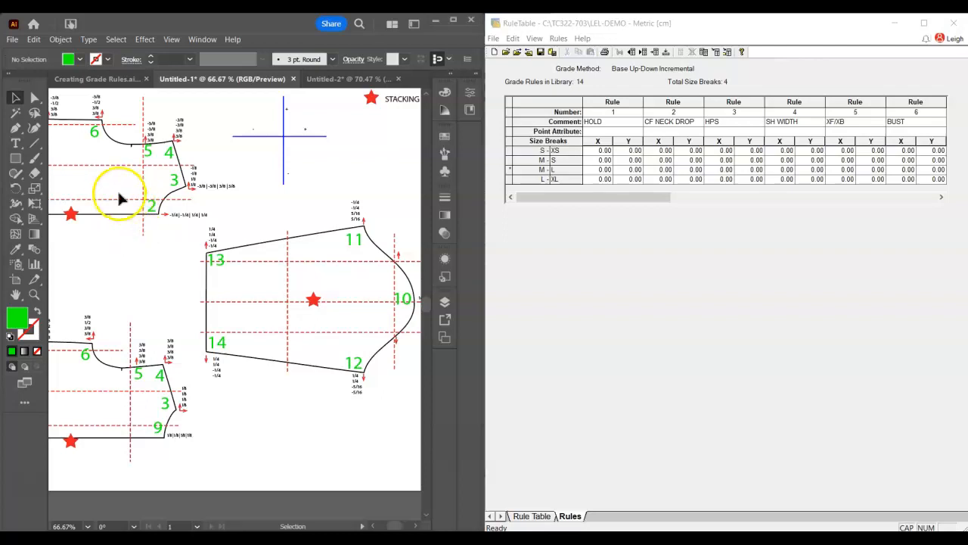
{"action": "key", "text": "ctrl+equal"}
{"action": "key", "text": "ctrl+equal"}
{"action": "left_click_drag", "start_coordinate": [119, 162], "coordinate": [311, 398]}
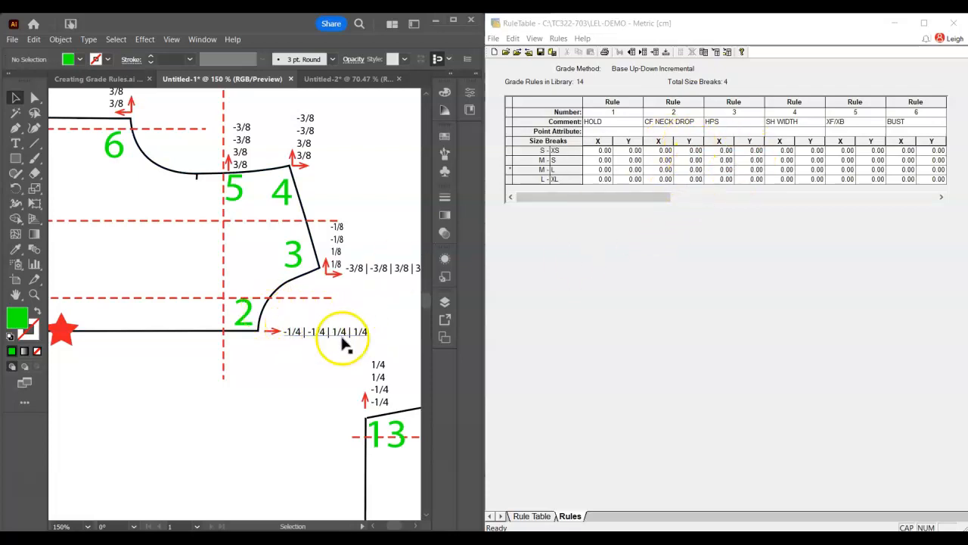
Fill in the X values of rule 2 (CF NECK DROP) as -0.25, -0.25, 0.25 and 0.25 down the size breaks
{"action": "left_click", "coordinate": [656, 151]}
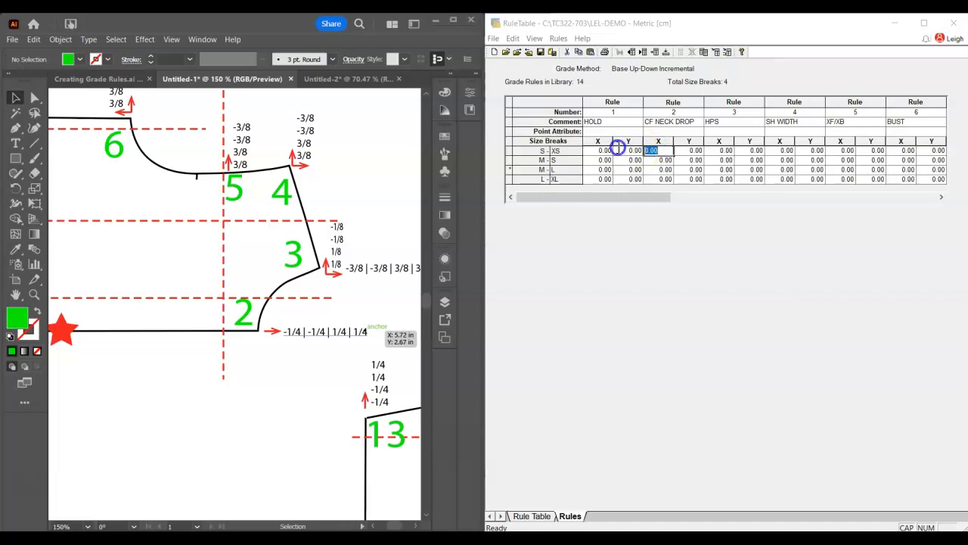
{"action": "key", "text": "BackSpace"}
{"action": "type", "text": "-0.25"}
{"action": "key", "text": "Return"}
{"action": "type", "text": "-.25"}
{"action": "key", "text": "Return"}
{"action": "type", "text": ".25"}
{"action": "key", "text": "Return"}
{"action": "type", "text": ".2"}
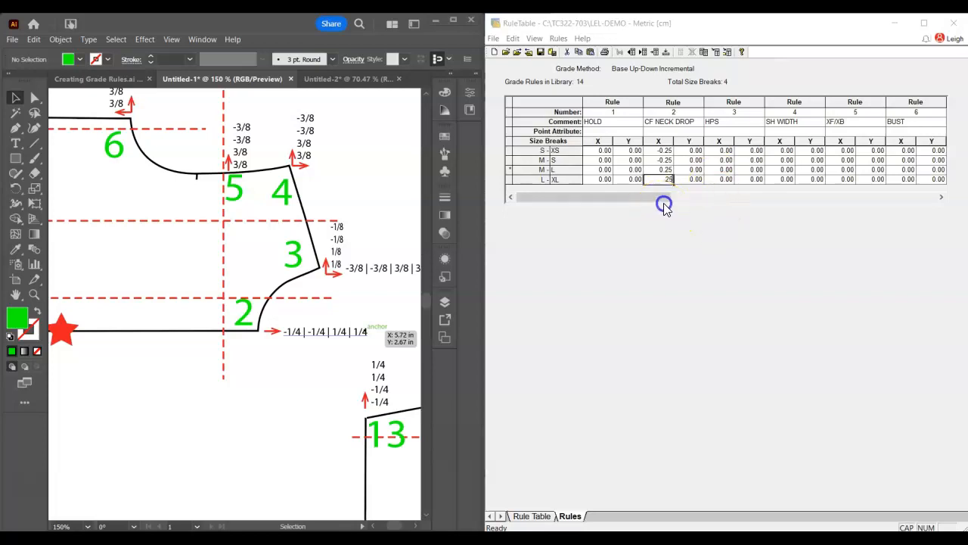
{"action": "left_click", "coordinate": [685, 170]}
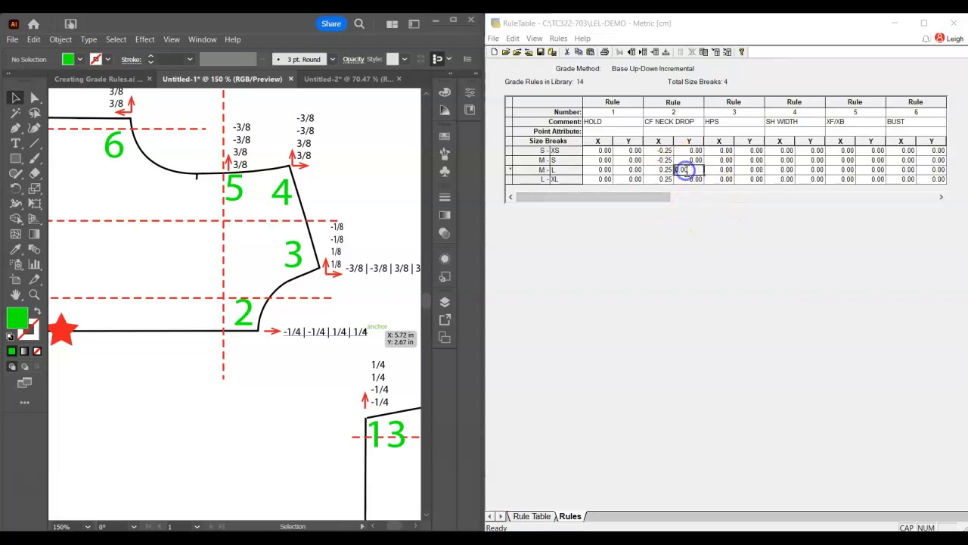
{"action": "left_click", "coordinate": [659, 132]}
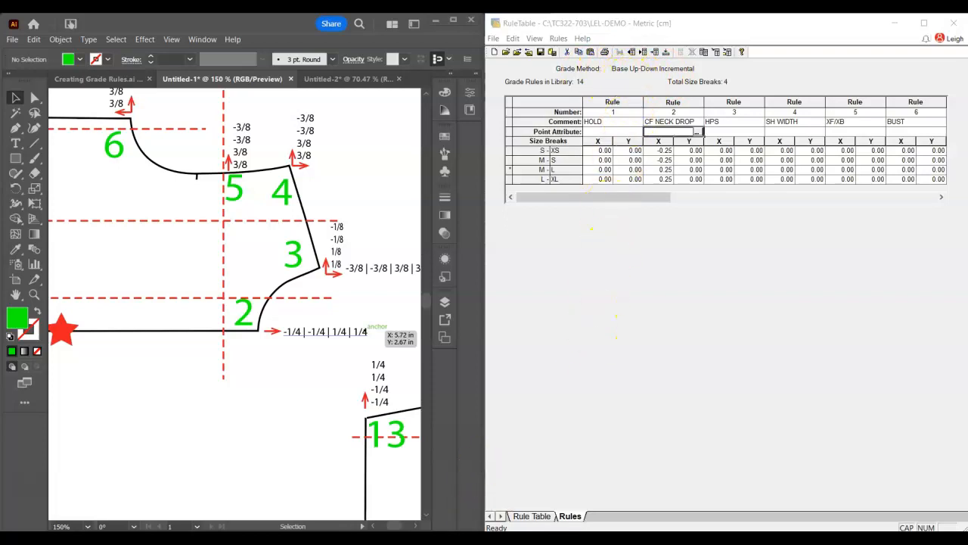
Switch to Pattern Design and examine the grade methods offered in the Grade Options for the front block
{"action": "left_click", "coordinate": [422, 538]}
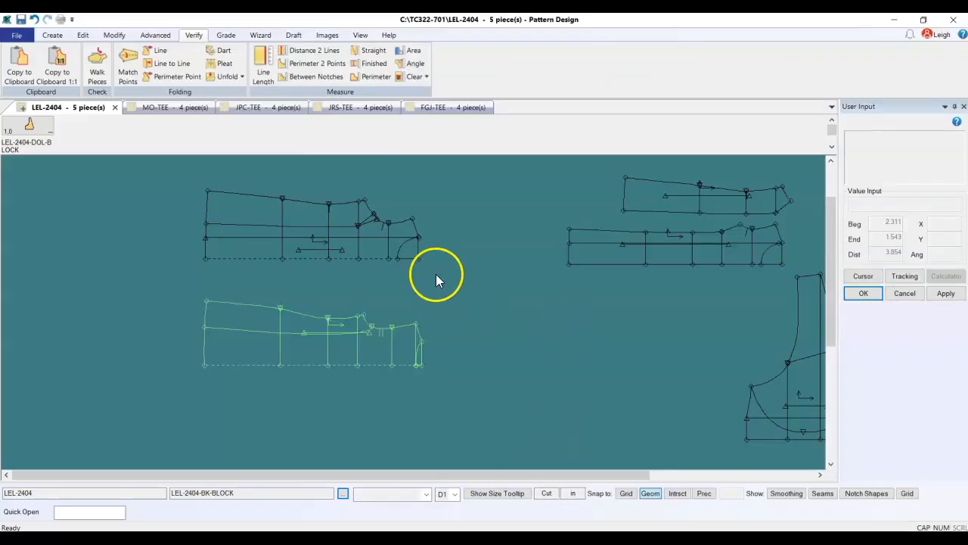
{"action": "left_click", "coordinate": [225, 35]}
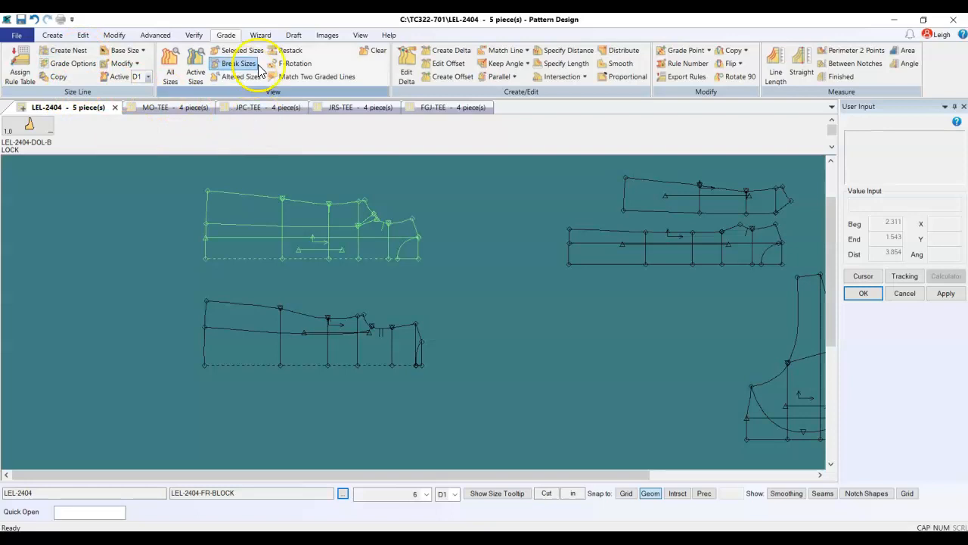
{"action": "left_click", "coordinate": [74, 66]}
{"action": "left_click", "coordinate": [532, 285]}
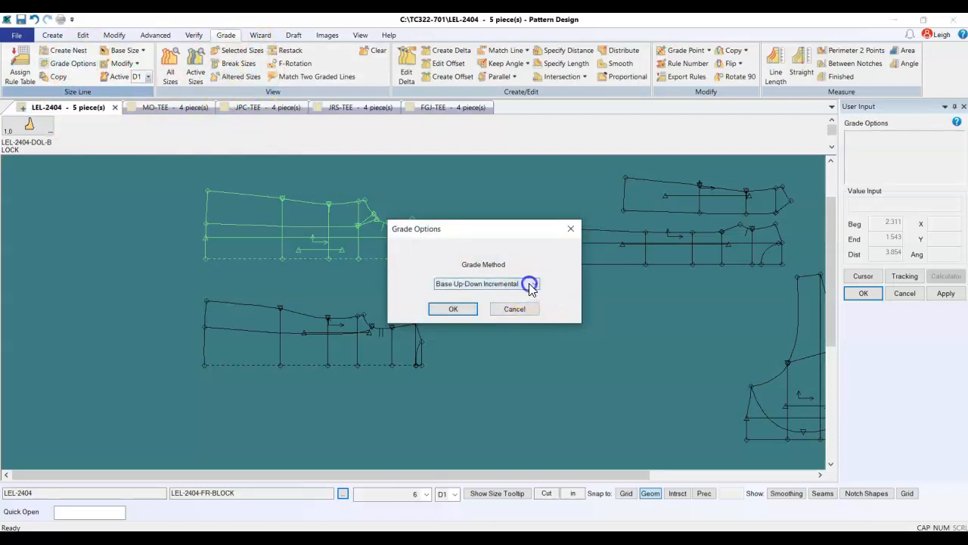
{"action": "left_click", "coordinate": [534, 284]}
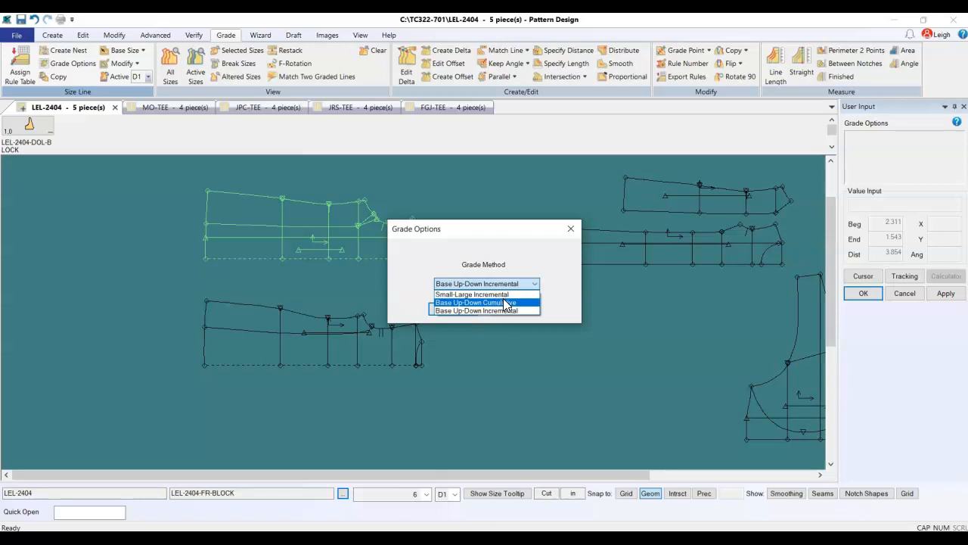
{"action": "key", "text": "Up"}
{"action": "key", "text": "Up"}
{"action": "left_click", "coordinate": [491, 311]}
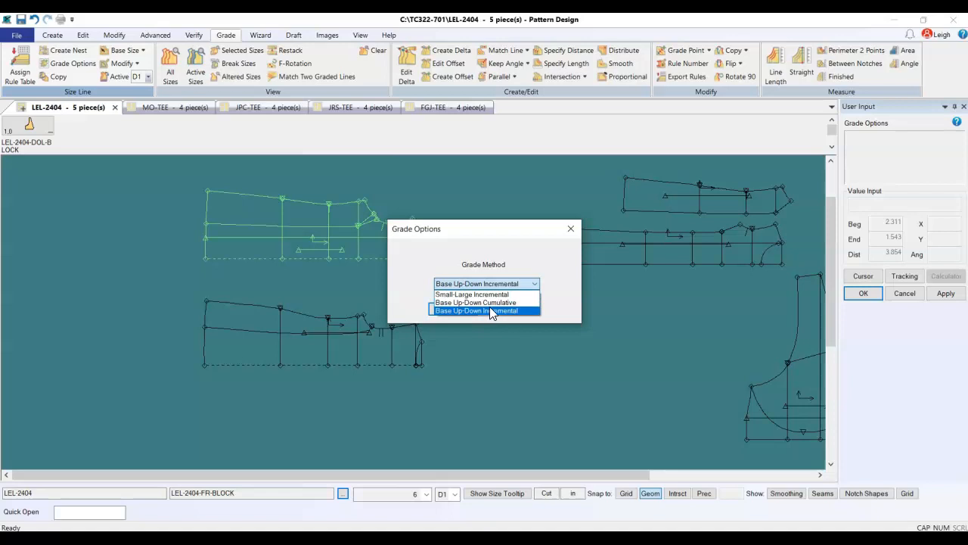
{"action": "left_click", "coordinate": [556, 272]}
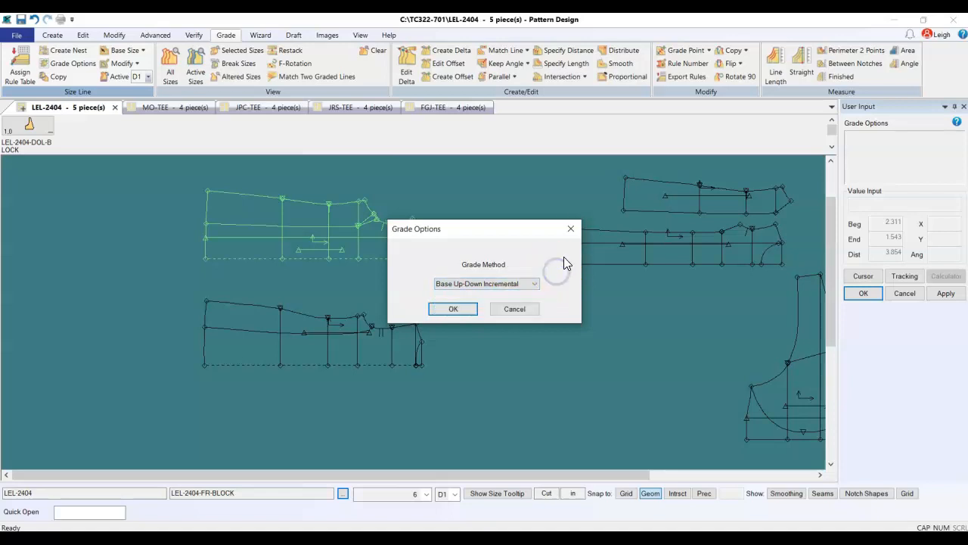
{"action": "left_click", "coordinate": [570, 231]}
Switch back to the rule table with the Illustrator diagram beside it, showing the full grade values of point 3
{"action": "left_click", "coordinate": [547, 537]}
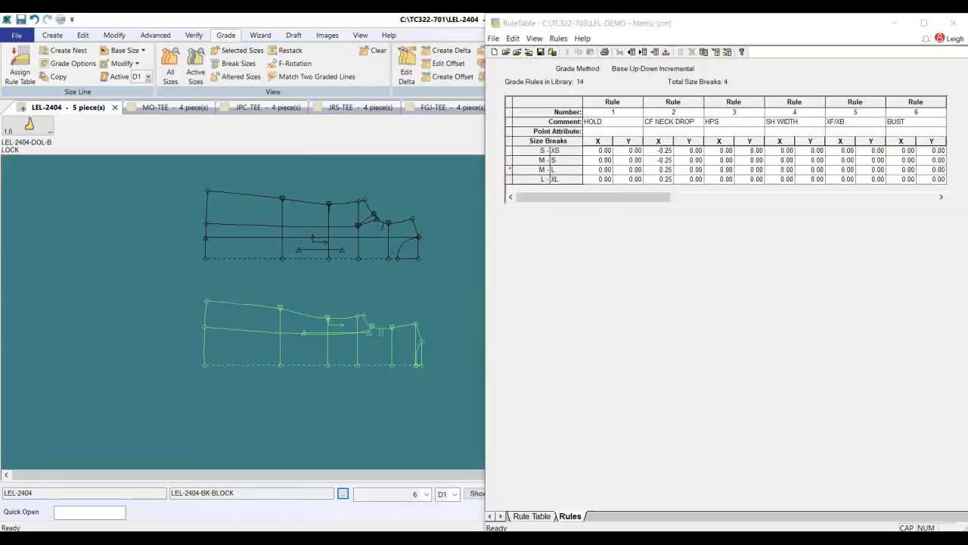
{"action": "left_click", "coordinate": [597, 198]}
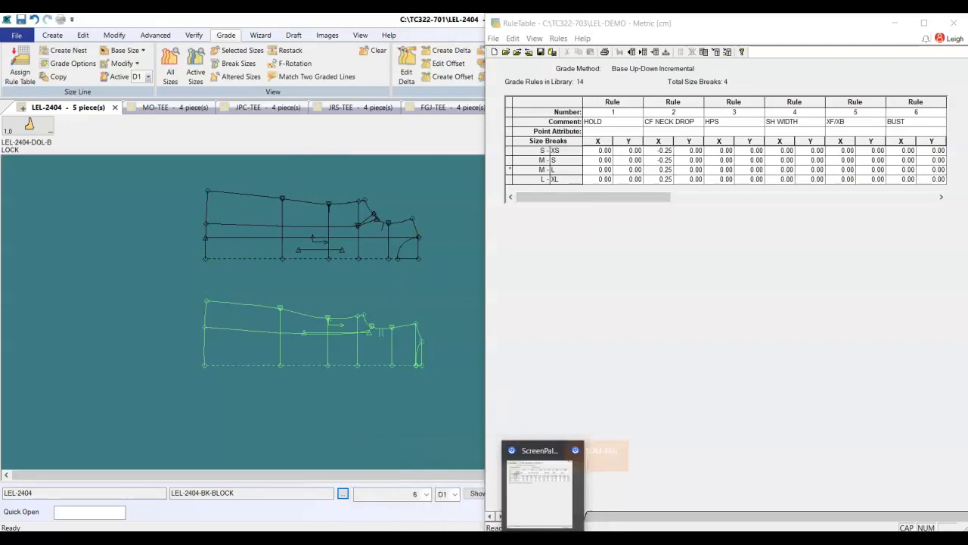
{"action": "left_click", "coordinate": [497, 507]}
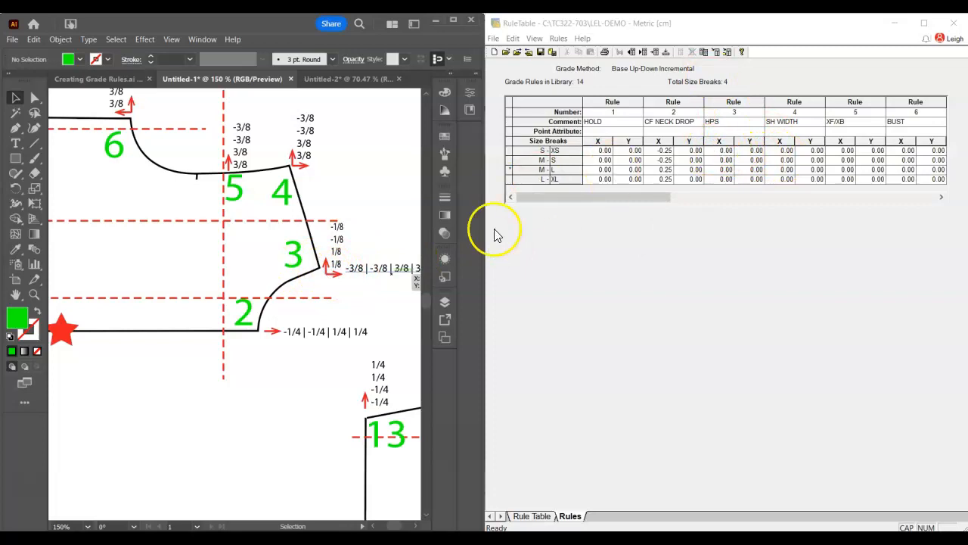
{"action": "left_click_drag", "start_coordinate": [384, 292], "coordinate": [337, 291]}
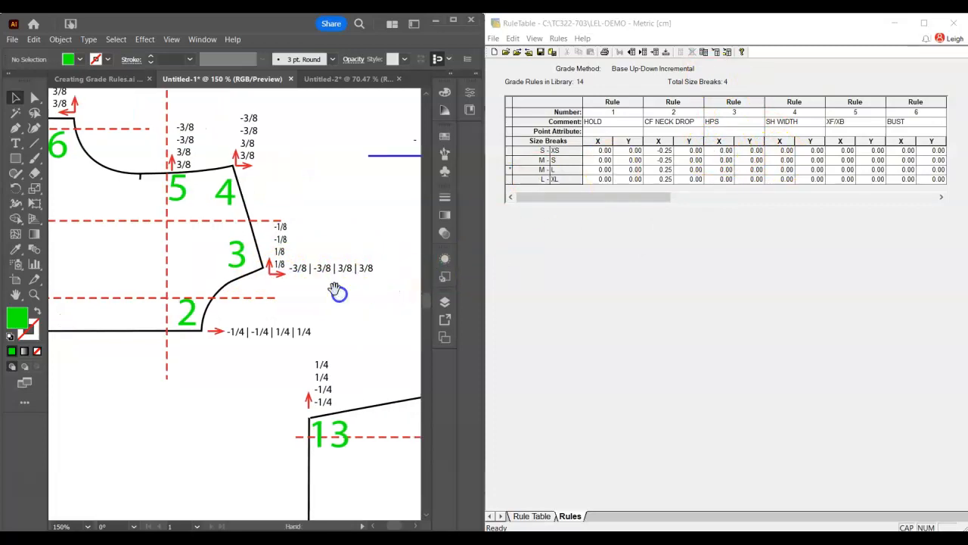
Fill in the X values of rule 3 (HPS) as -.375, -.375, .375 and .375 down the size breaks
{"action": "left_click", "coordinate": [724, 153]}
{"action": "left_click", "coordinate": [723, 152]}
{"action": "left_click_drag", "start_coordinate": [727, 152], "coordinate": [683, 151]}
{"action": "type", "text": "-.375"}
{"action": "key", "text": "Return"}
{"action": "type", "text": "-.375"}
{"action": "key", "text": "Return"}
{"action": "type", "text": ".375"}
{"action": "key", "text": "Return"}
{"action": "type", "text": "375"}
{"action": "key", "text": "Return"}
{"action": "left_click", "coordinate": [670, 127]}
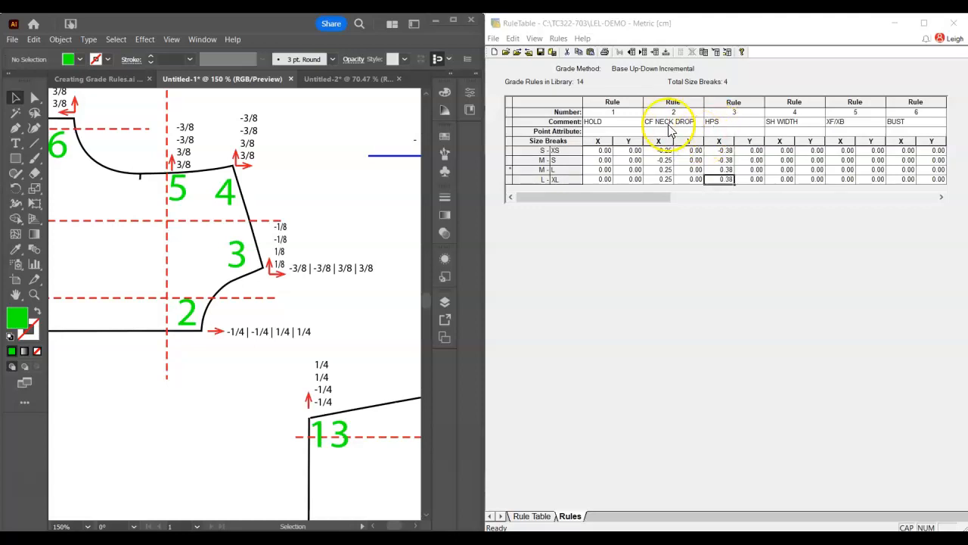
Save the rule table and change its preferences to Imperial units with three decimal places
{"action": "left_click", "coordinate": [541, 52]}
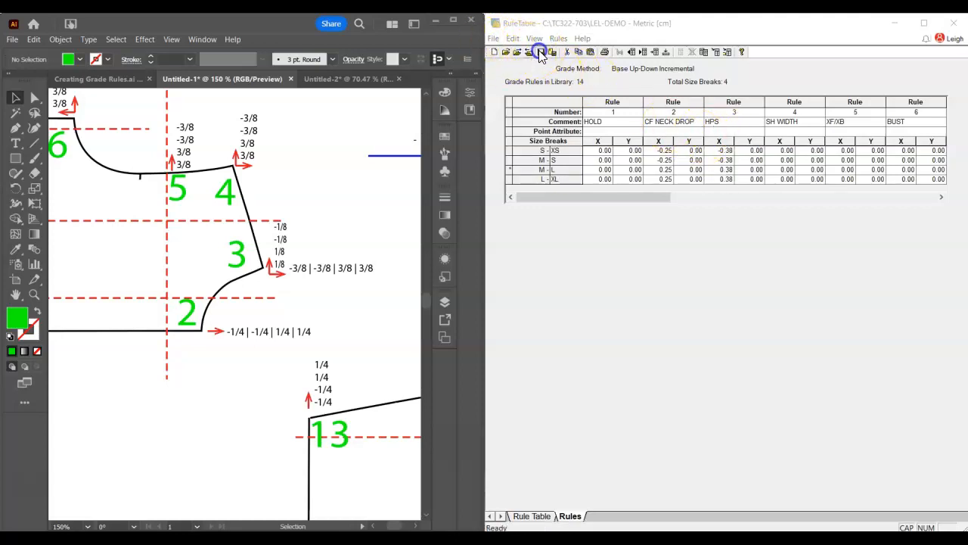
{"action": "left_click", "coordinate": [534, 39]}
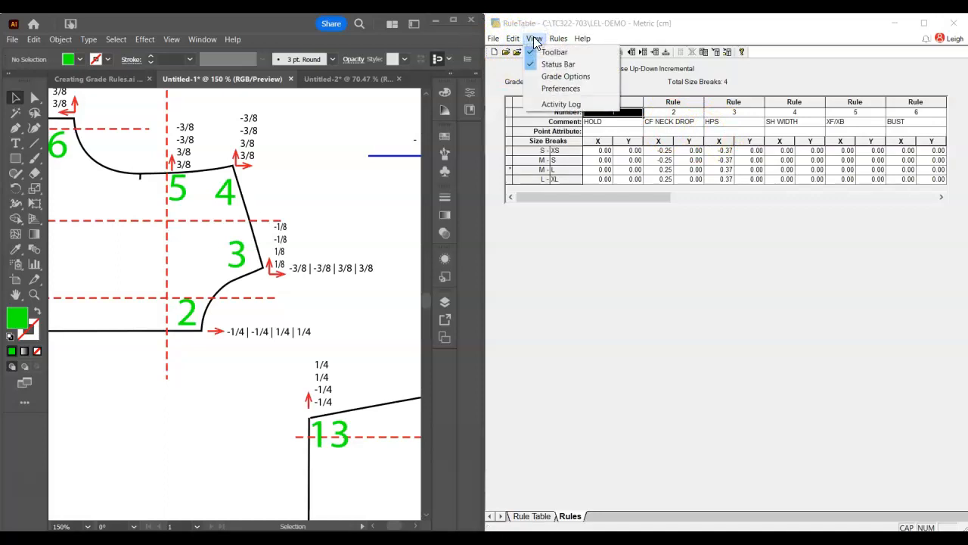
{"action": "left_click", "coordinate": [560, 88]}
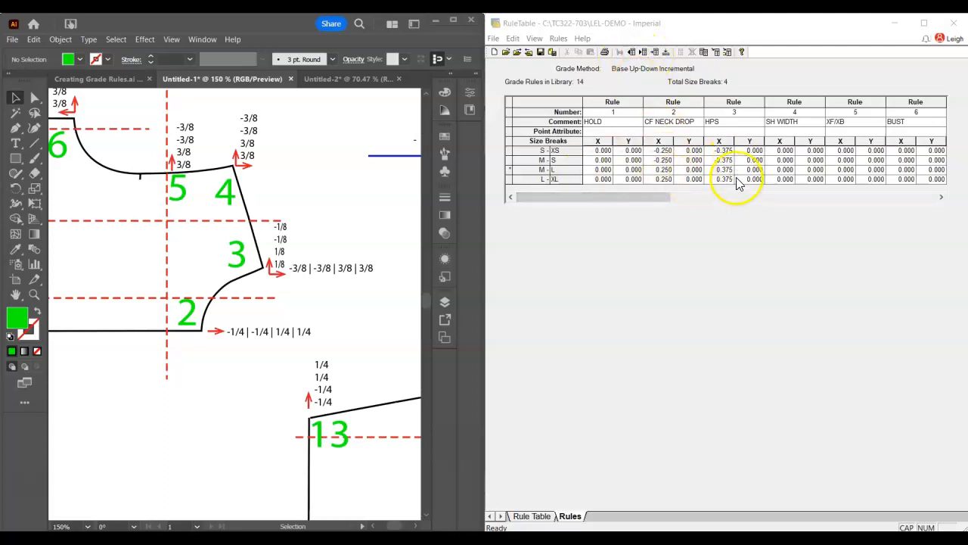
Fill in the Y values of rule 3 (HPS) as -.125, -.125, .125 and .125 down the size breaks
{"action": "left_click_drag", "start_coordinate": [744, 152], "coordinate": [765, 154]}
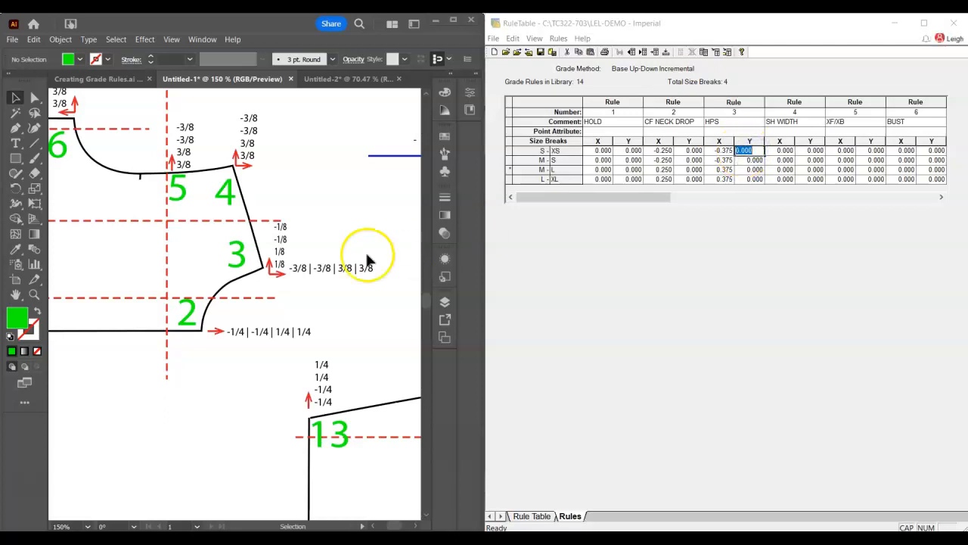
{"action": "type", "text": "-.125"}
{"action": "key", "text": "Return"}
{"action": "type", "text": "-.125"}
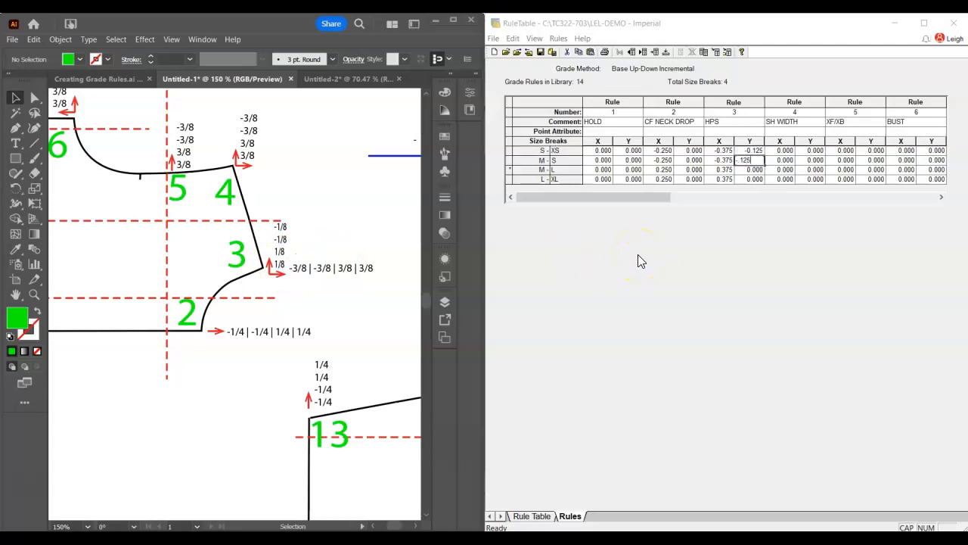
{"action": "key", "text": "Return"}
{"action": "type", "text": ".125"}
{"action": "key", "text": "Return"}
{"action": "type", "text": ".125"}
{"action": "key", "text": "Return"}
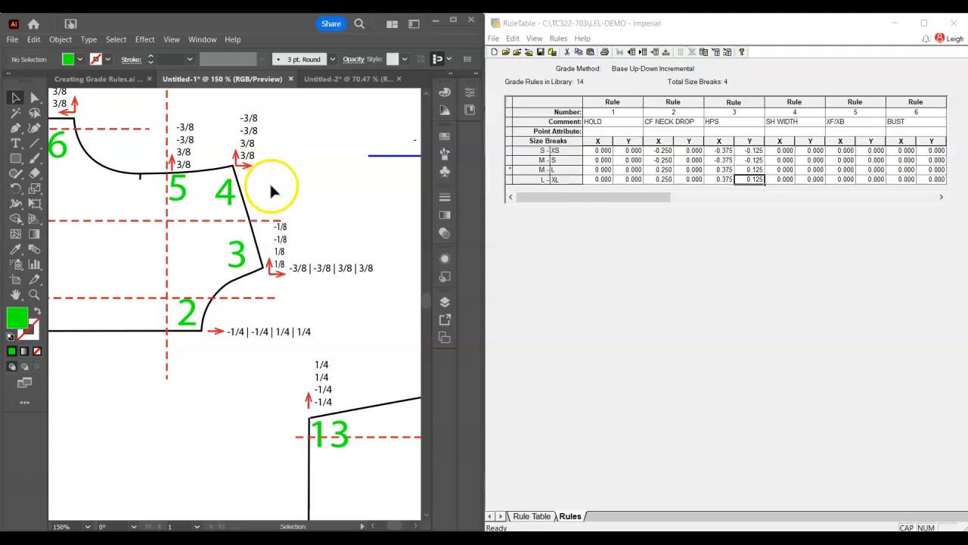
Duplicate point 3's horizontal label -3/8 | -3/8 | 3/8 | 3/8 beside the horizontal arrow of point 4 in the diagram
{"action": "left_click", "coordinate": [295, 210]}
{"action": "left_click", "coordinate": [324, 270]}
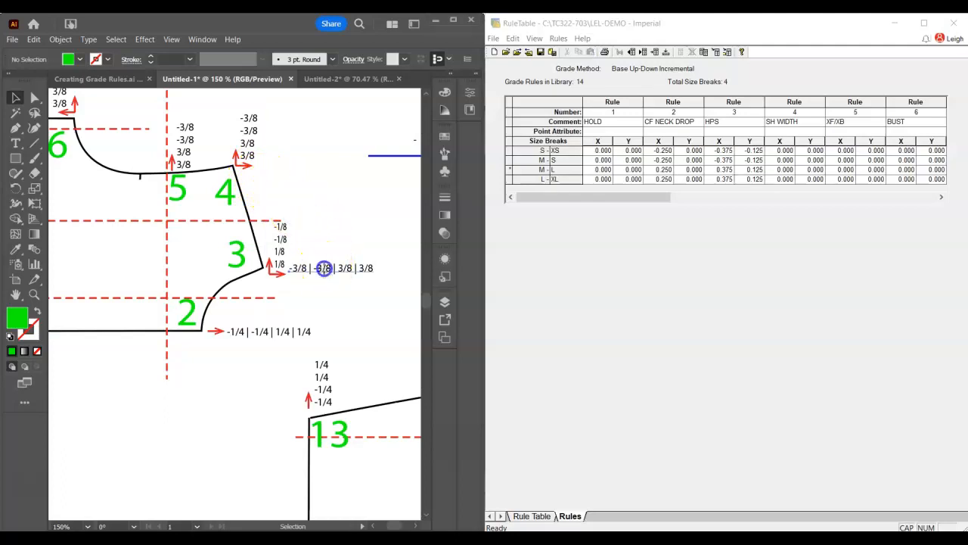
{"action": "left_click", "coordinate": [319, 292]}
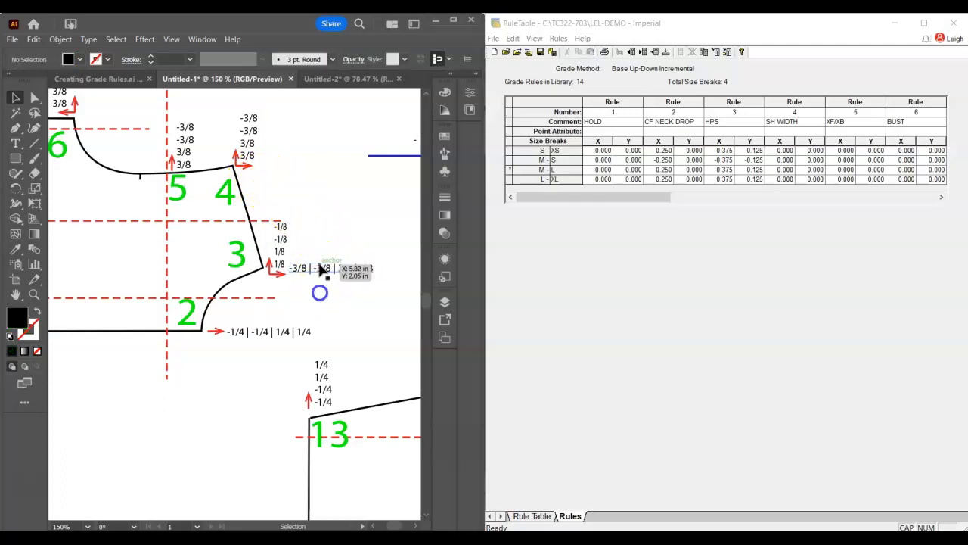
{"action": "left_click_drag", "start_coordinate": [319, 274], "coordinate": [286, 173], "text": "alt"}
{"action": "left_click", "coordinate": [327, 214]}
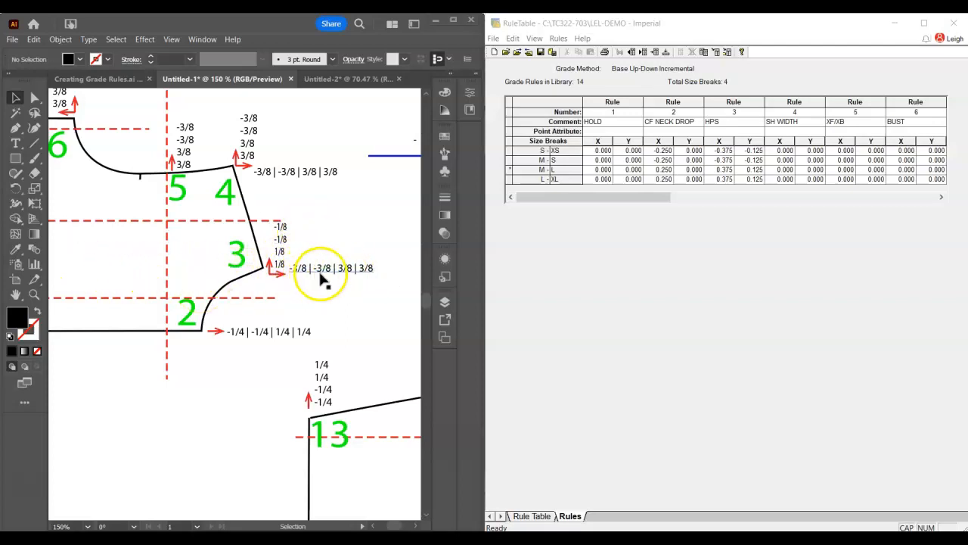
Copy the X values of rule 3 into both the X and Y columns of rule 4 (SH WIDTH)
{"action": "double_click", "coordinate": [783, 150]}
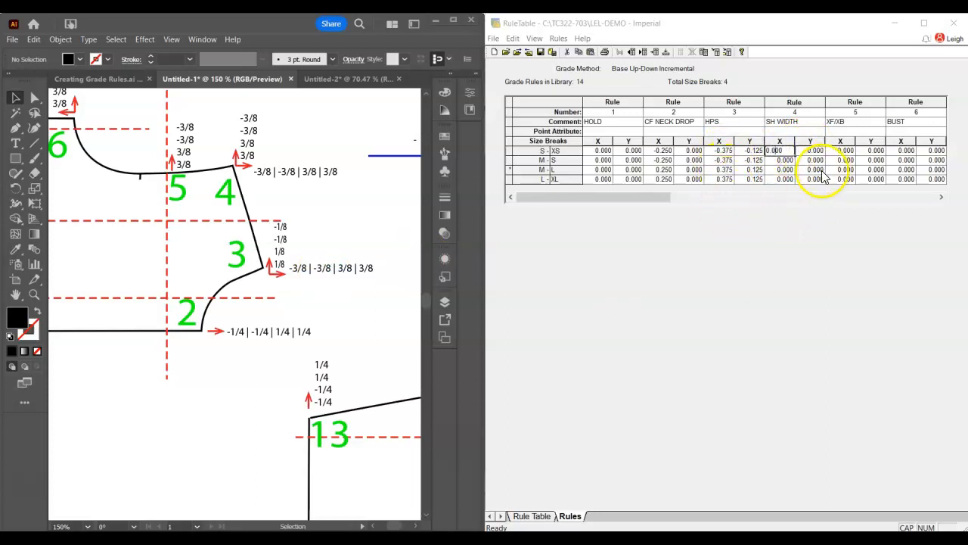
{"action": "left_click_drag", "start_coordinate": [722, 150], "coordinate": [732, 188]}
{"action": "key", "text": "ctrl+c"}
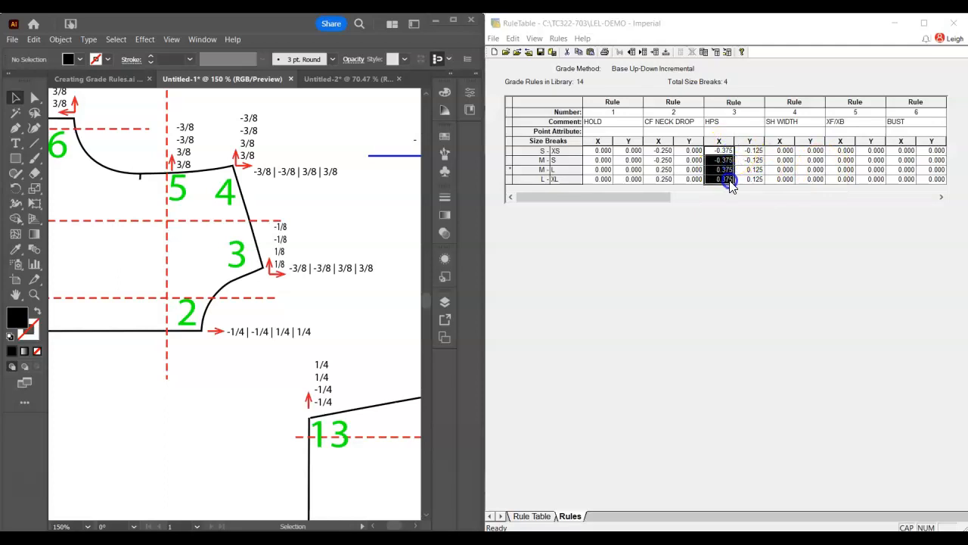
{"action": "left_click", "coordinate": [779, 151]}
{"action": "key", "text": "ctrl+v"}
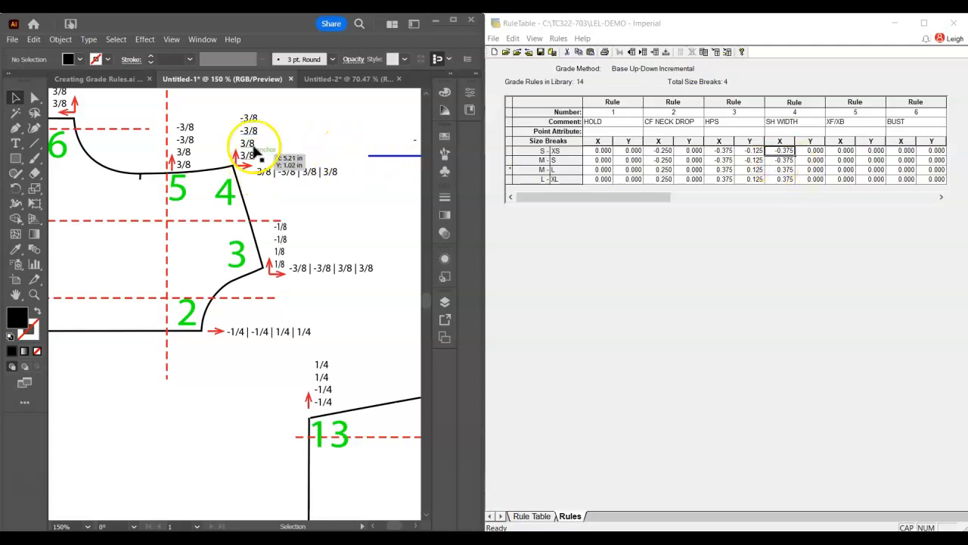
{"action": "left_click", "coordinate": [807, 150]}
{"action": "key", "text": "ctrl+v"}
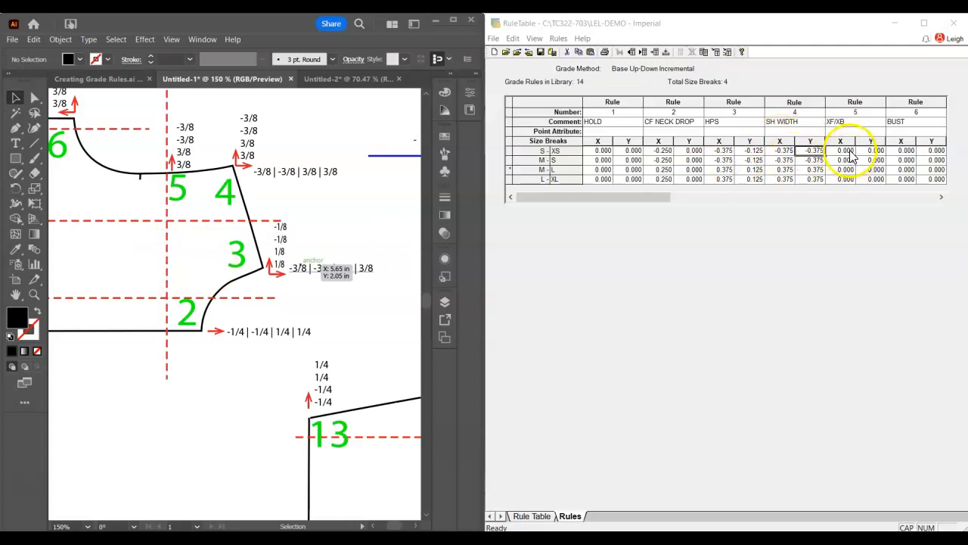
Copy the Y values of rule 4 into the Y column of rule 5 (XF/XB)
{"action": "left_click", "coordinate": [875, 151]}
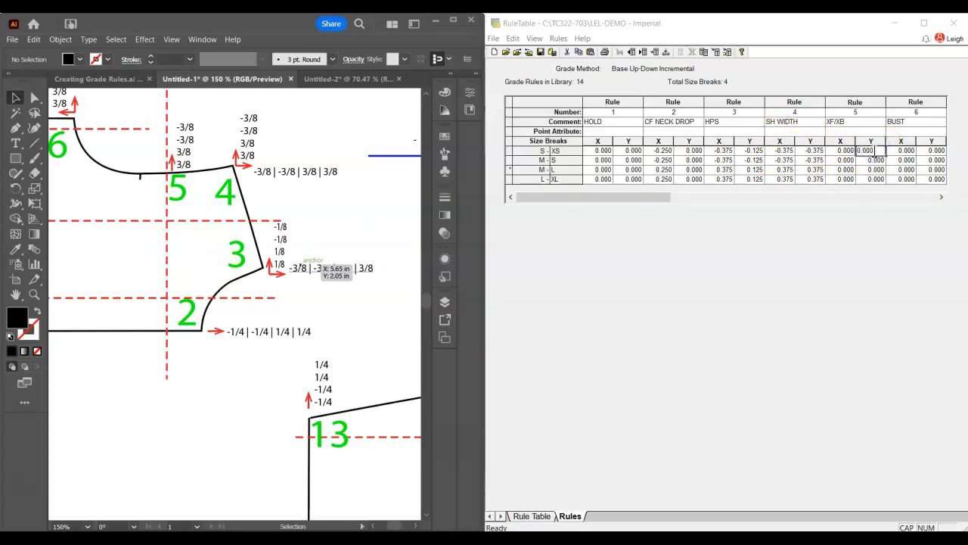
{"action": "left_click", "coordinate": [811, 142]}
{"action": "key", "text": "ctrl+c"}
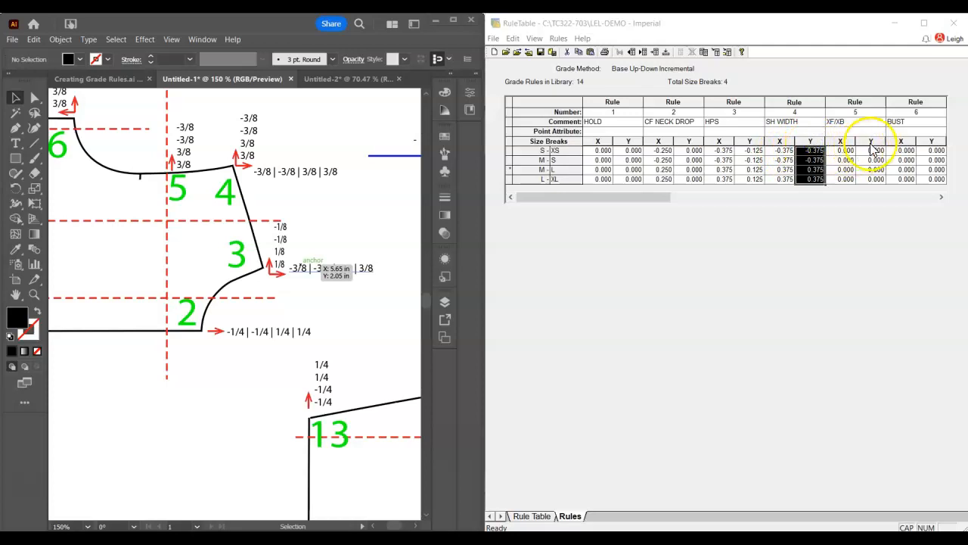
{"action": "left_click", "coordinate": [871, 143]}
{"action": "key", "text": "ctrl+v"}
Fill in the Y values of rule 6 (BUST) as -0.375, -0.500, 0.375 and 0.375, following point 6 in the diagram
{"action": "left_click_drag", "start_coordinate": [666, 198], "coordinate": [717, 199]}
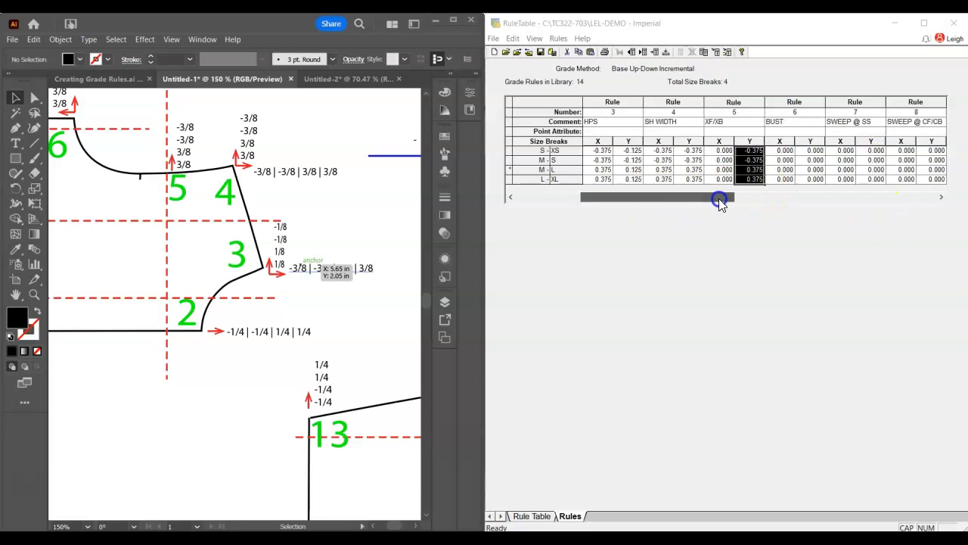
{"action": "left_click_drag", "start_coordinate": [180, 344], "coordinate": [316, 355]}
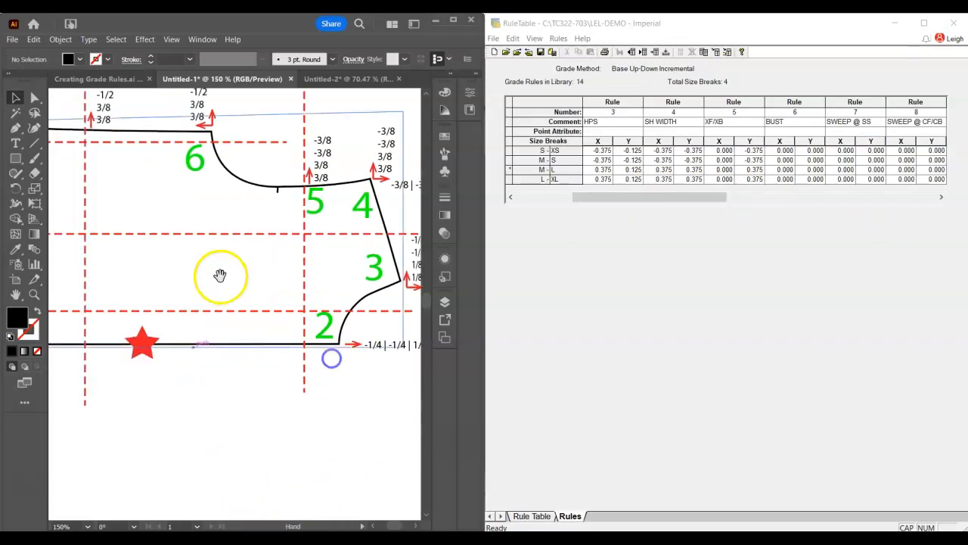
{"action": "left_click_drag", "start_coordinate": [222, 274], "coordinate": [330, 361]}
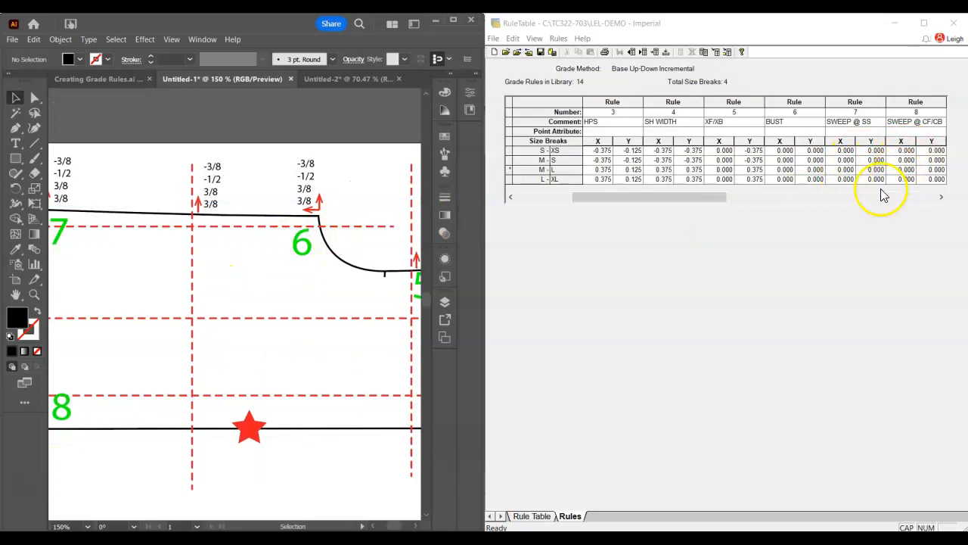
{"action": "left_click", "coordinate": [808, 151]}
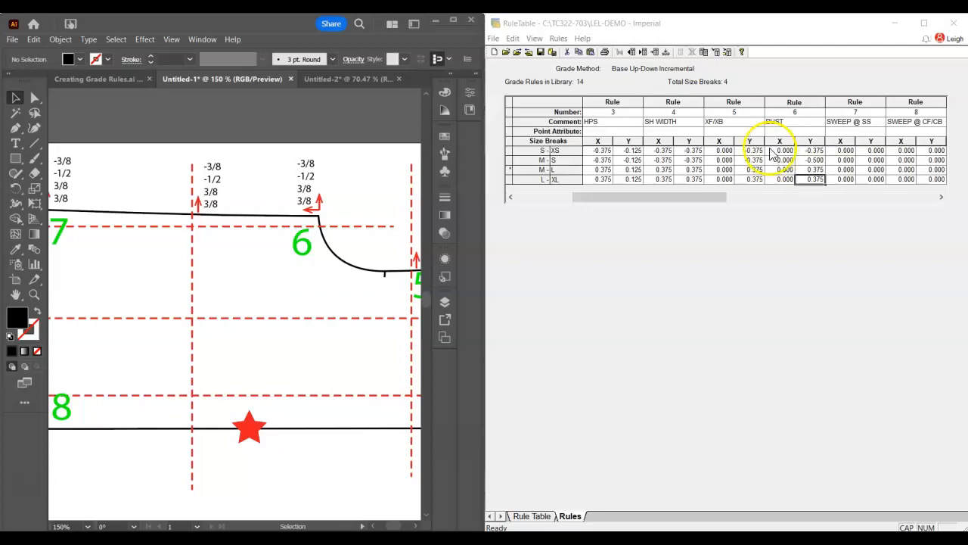
Copy the Y values of rule 6 (BUST) into the Y column of rule 7 (SWEEP @ SS)
{"action": "left_click", "coordinate": [817, 143]}
{"action": "key", "text": "ctrl+c"}
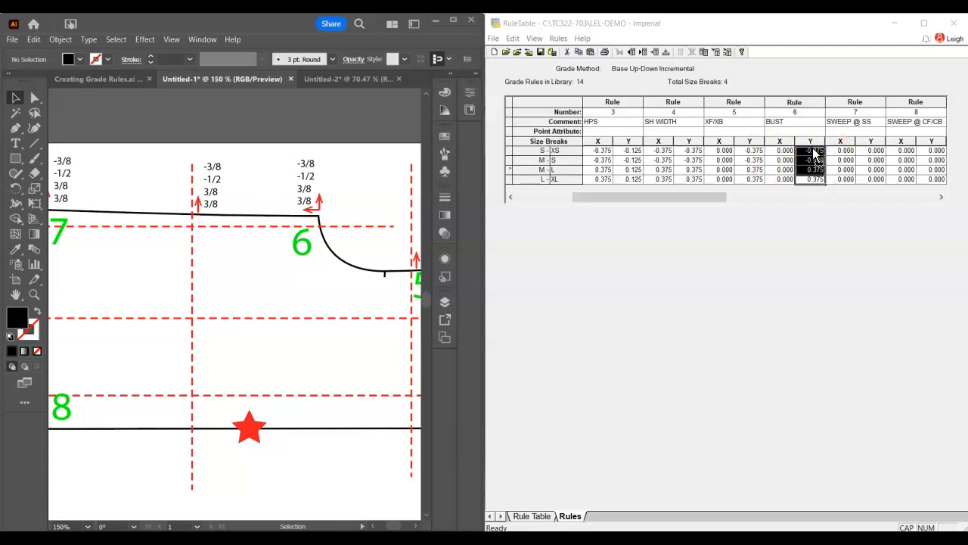
{"action": "left_click", "coordinate": [873, 143]}
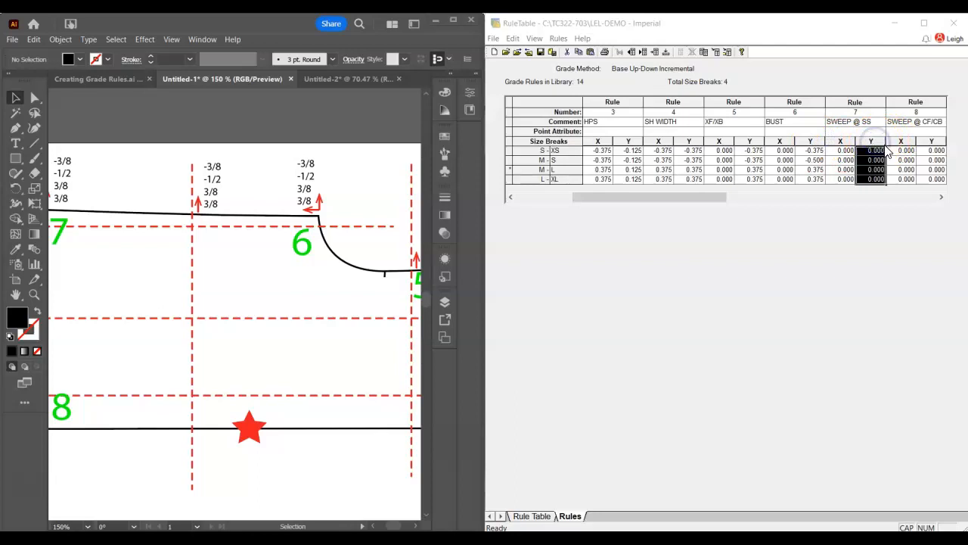
{"action": "key", "text": "ctrl+v"}
Fill in the X values of rule 7 (SWEEP @ SS) as 0.375, 0.375, -0.375 and -0.375, following point 7 in the diagram
{"action": "left_click", "coordinate": [165, 232]}
{"action": "left_click_drag", "start_coordinate": [145, 239], "coordinate": [249, 233]}
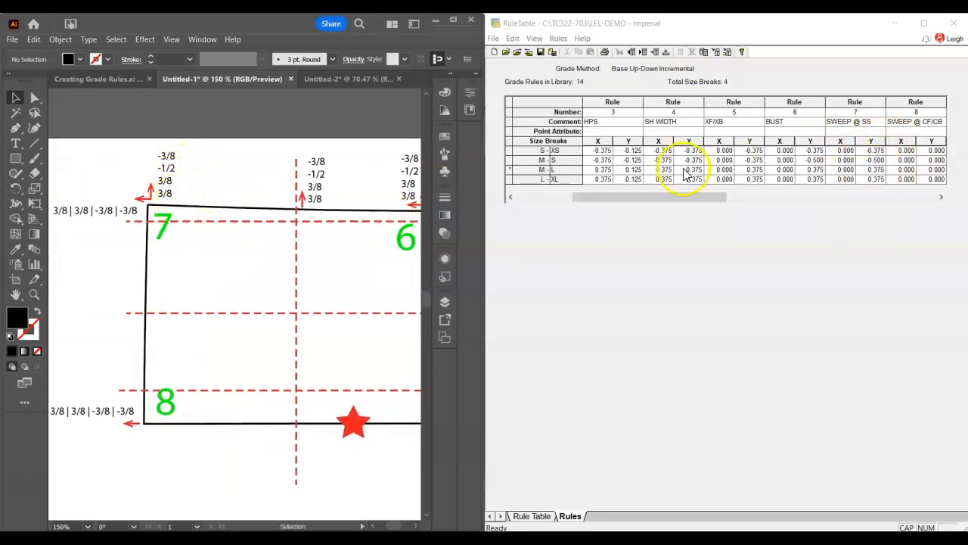
{"action": "left_click_drag", "start_coordinate": [839, 151], "coordinate": [838, 174]}
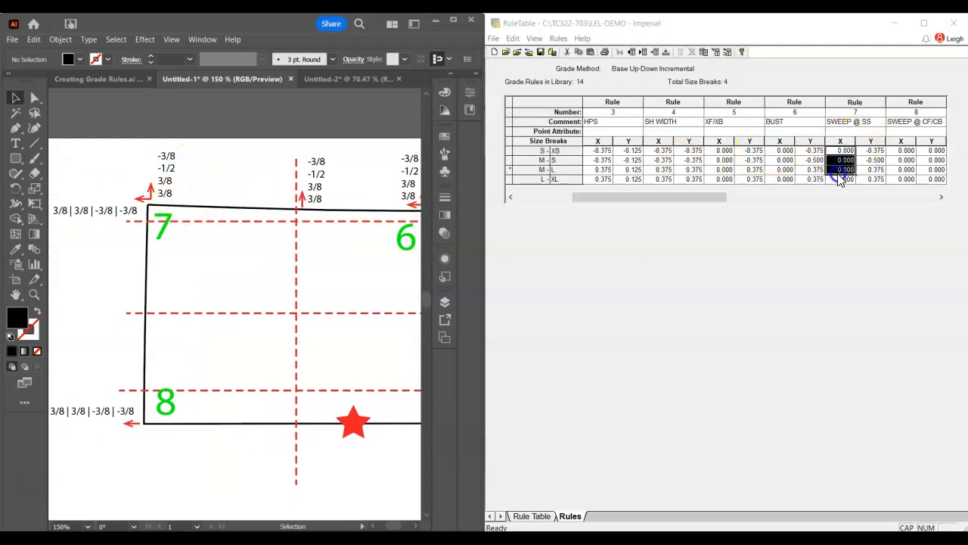
{"action": "left_click", "coordinate": [838, 173]}
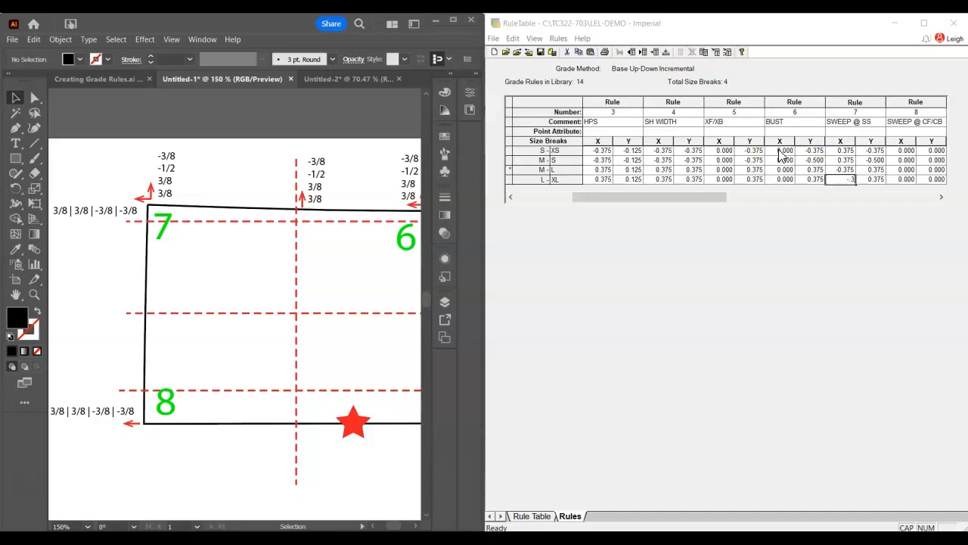
Copy the X values of rule 7 into the X column of rule 8 (SWEEP @ CF/CB)
{"action": "left_click_drag", "start_coordinate": [839, 146], "coordinate": [847, 181]}
{"action": "key", "text": "ctrl+c"}
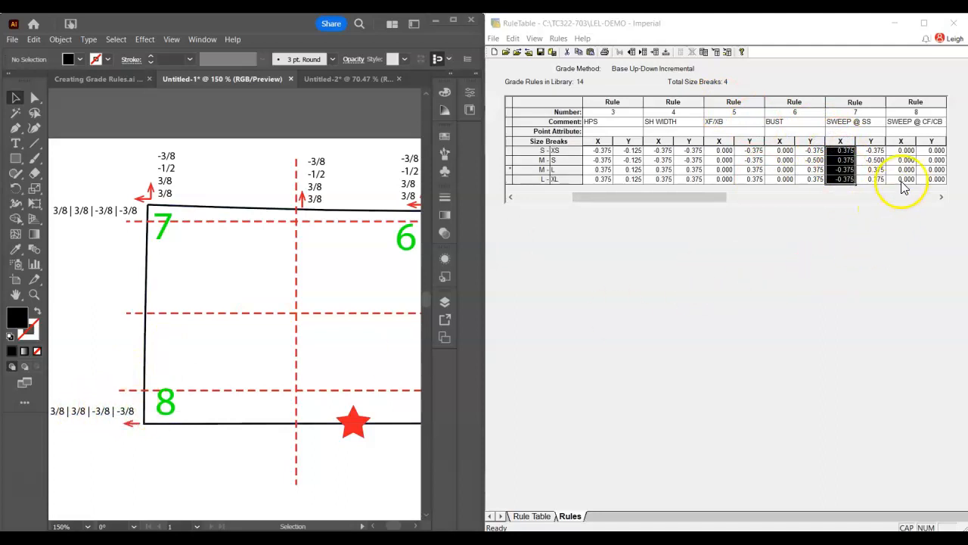
{"action": "left_click", "coordinate": [904, 143]}
{"action": "key", "text": "ctrl+v"}
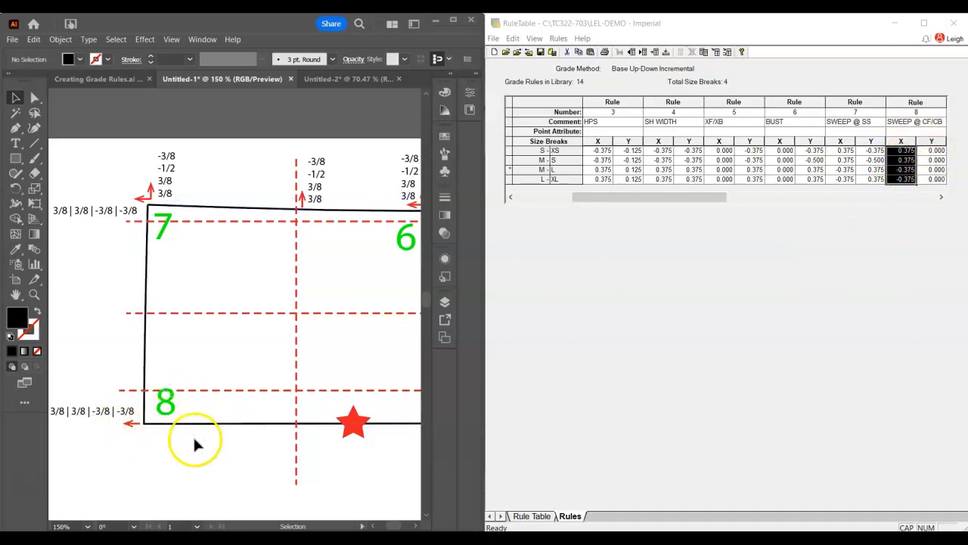
Place a copy of the label -3/8 | -3/8 | 3/8 | 3/8 beside point 3's horizontal arrow on the piece containing point 9
{"action": "left_click_drag", "start_coordinate": [721, 199], "coordinate": [853, 199]}
{"action": "left_click", "coordinate": [191, 291]}
{"action": "left_click_drag", "start_coordinate": [341, 363], "coordinate": [220, 208]}
{"action": "left_click_drag", "start_coordinate": [328, 348], "coordinate": [240, 211]}
{"action": "left_click_drag", "start_coordinate": [352, 400], "coordinate": [260, 227]}
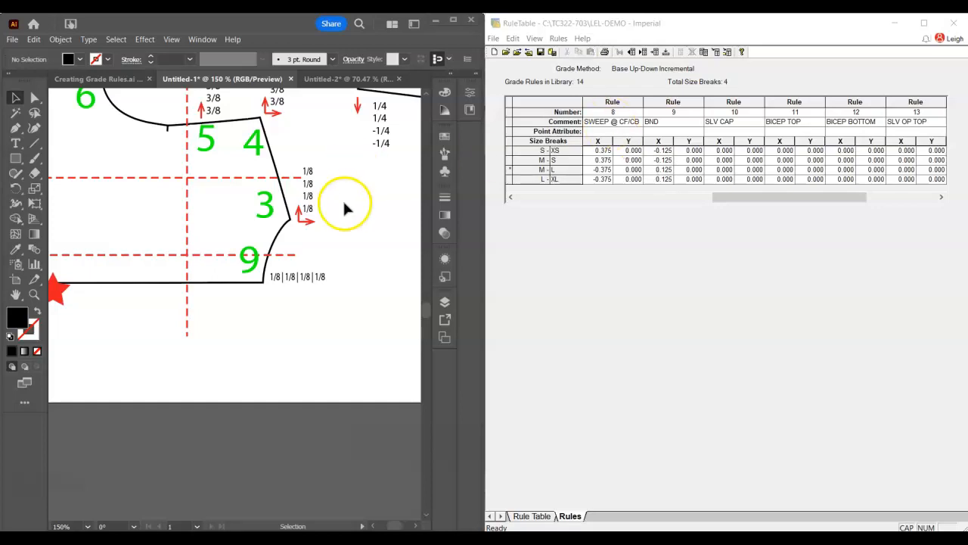
{"action": "left_click_drag", "start_coordinate": [303, 182], "coordinate": [281, 471]}
{"action": "left_click_drag", "start_coordinate": [240, 300], "coordinate": [227, 55]}
{"action": "left_click", "coordinate": [238, 124]}
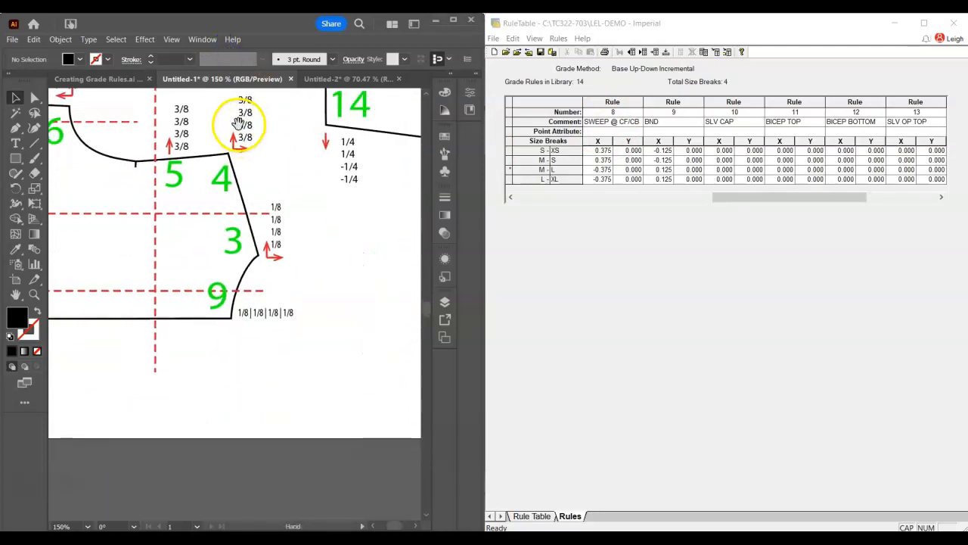
{"action": "left_click_drag", "start_coordinate": [259, 157], "coordinate": [250, 486]}
{"action": "left_click_drag", "start_coordinate": [320, 231], "coordinate": [310, 353]}
{"action": "left_click_drag", "start_coordinate": [332, 198], "coordinate": [320, 364], "text": "alt"}
{"action": "left_click_drag", "start_coordinate": [318, 317], "coordinate": [323, 234]}
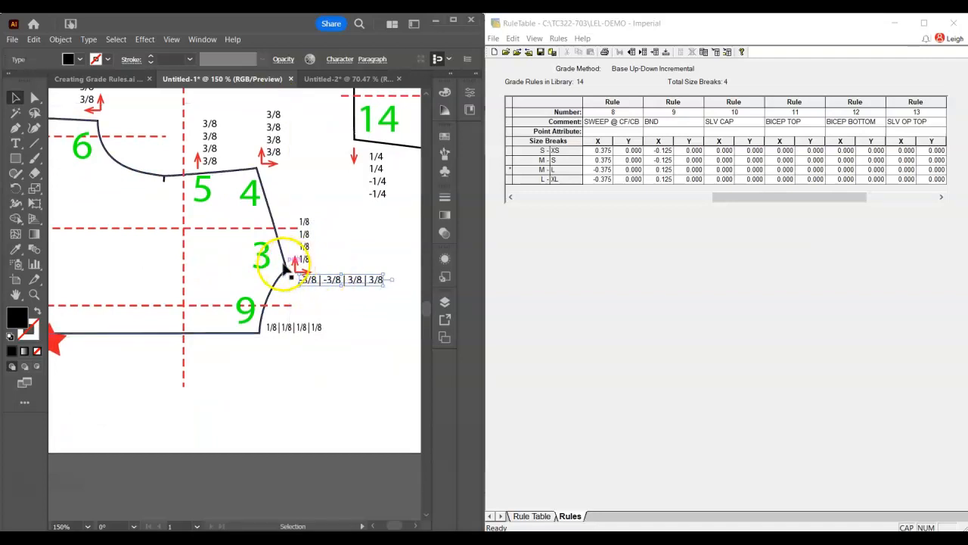
Duplicate the label -3/8 | -3/8 | 3/8 | 3/8 beside point 4's horizontal arrow and in place of point 9's 1/8 label
{"action": "left_click_drag", "start_coordinate": [342, 281], "coordinate": [307, 176], "text": "alt"}
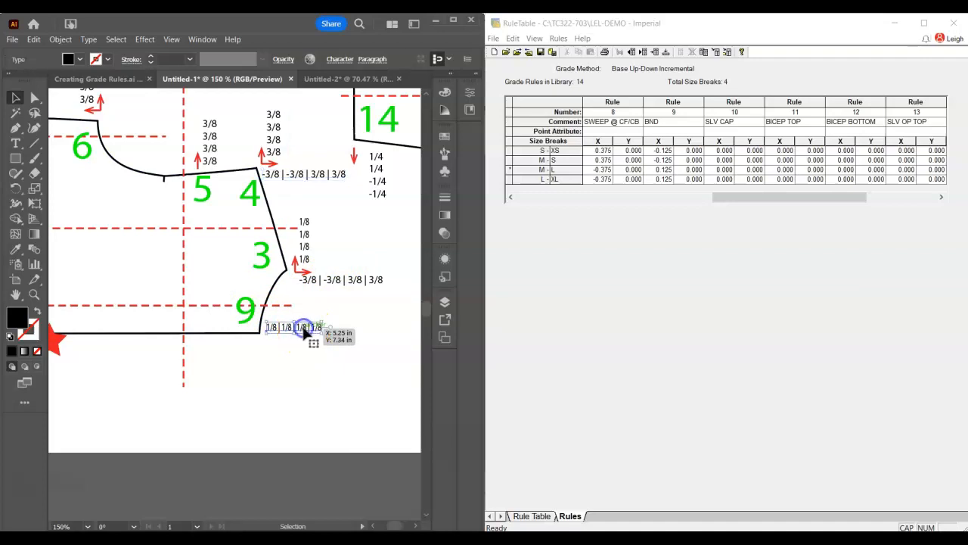
{"action": "left_click", "coordinate": [310, 301]}
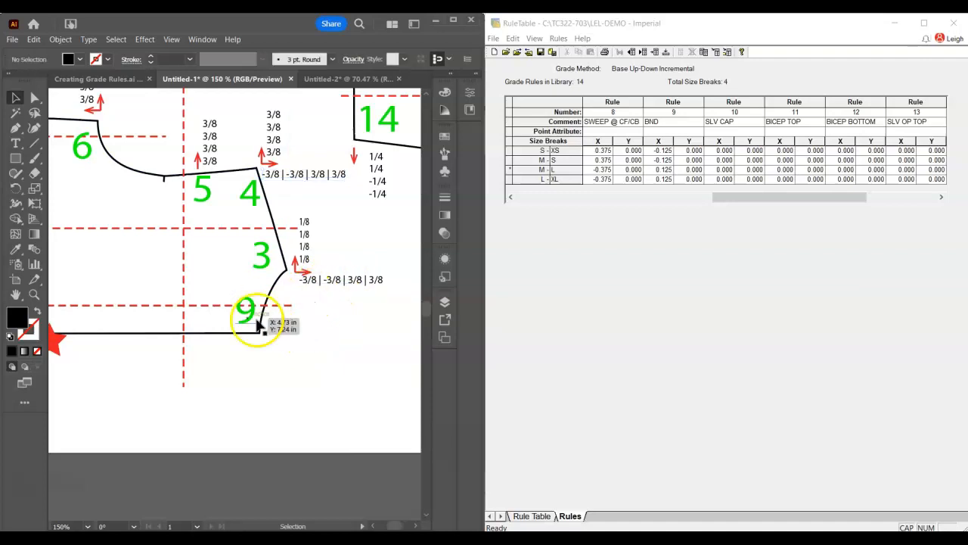
{"action": "left_click_drag", "start_coordinate": [336, 281], "coordinate": [301, 333], "text": "alt"}
{"action": "left_click", "coordinate": [277, 363]}
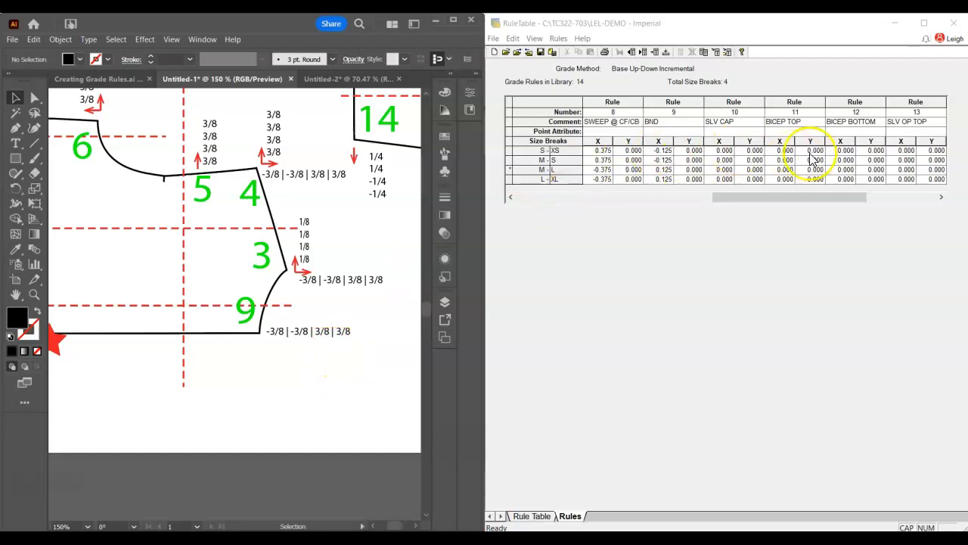
Copy the X values of rule 4 (SH WIDTH) into the X column of rule 9 (BND)
{"action": "left_click_drag", "start_coordinate": [746, 196], "coordinate": [588, 199]}
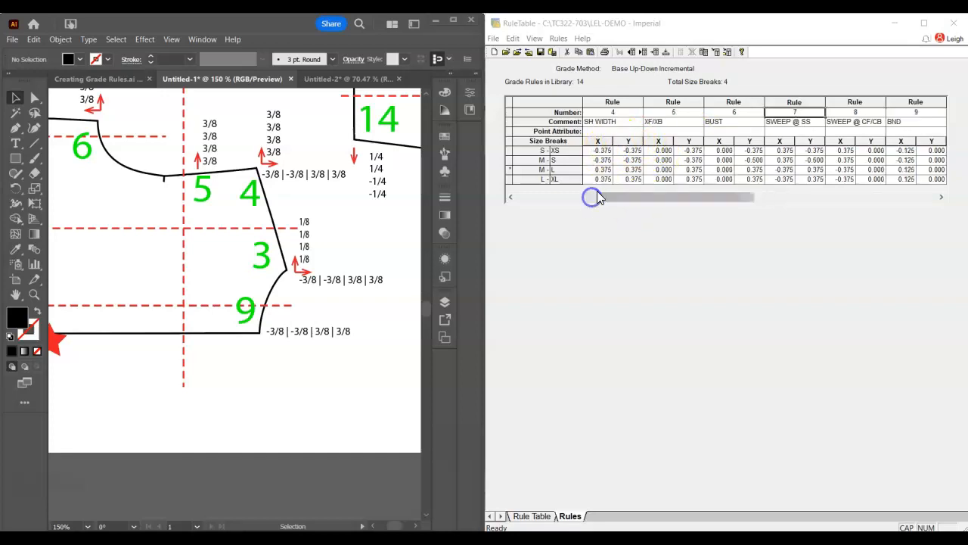
{"action": "left_click", "coordinate": [602, 142]}
{"action": "left_click_drag", "start_coordinate": [650, 199], "coordinate": [742, 205]}
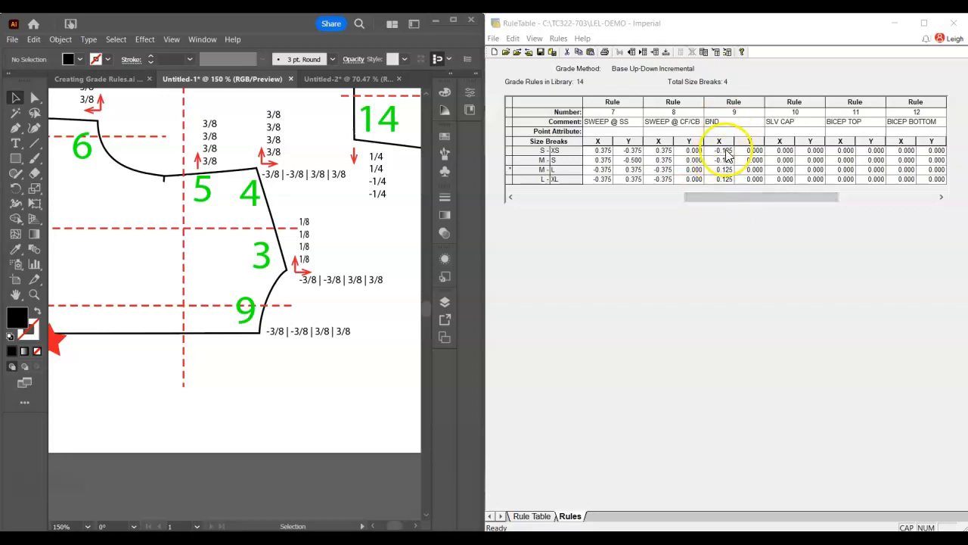
{"action": "left_click", "coordinate": [720, 141]}
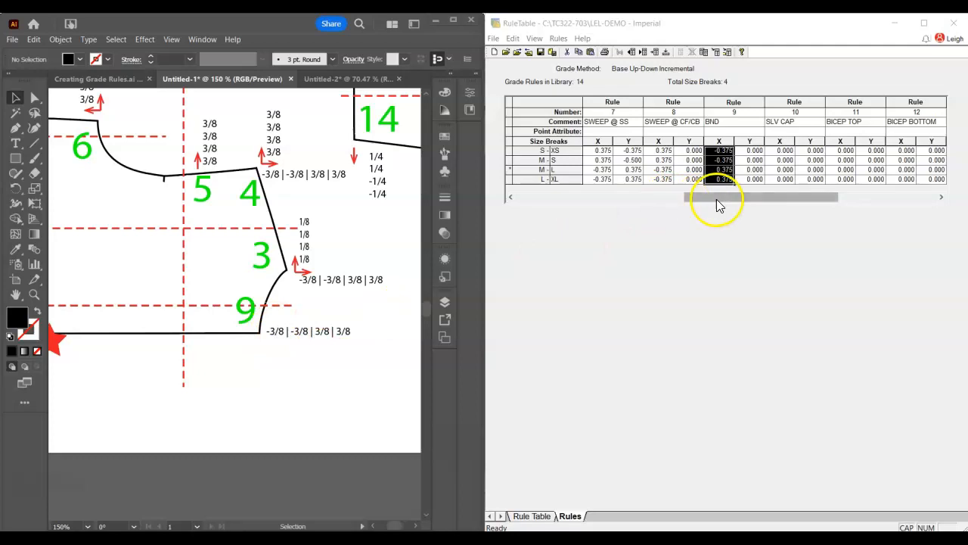
Fill in the X values of rule 10 (SLV CAP) as -0.125, -0.125, 0.125 and 0.125, using point 10 in the sleeve diagram
{"action": "left_click_drag", "start_coordinate": [731, 197], "coordinate": [751, 196]}
{"action": "left_click", "coordinate": [323, 237]}
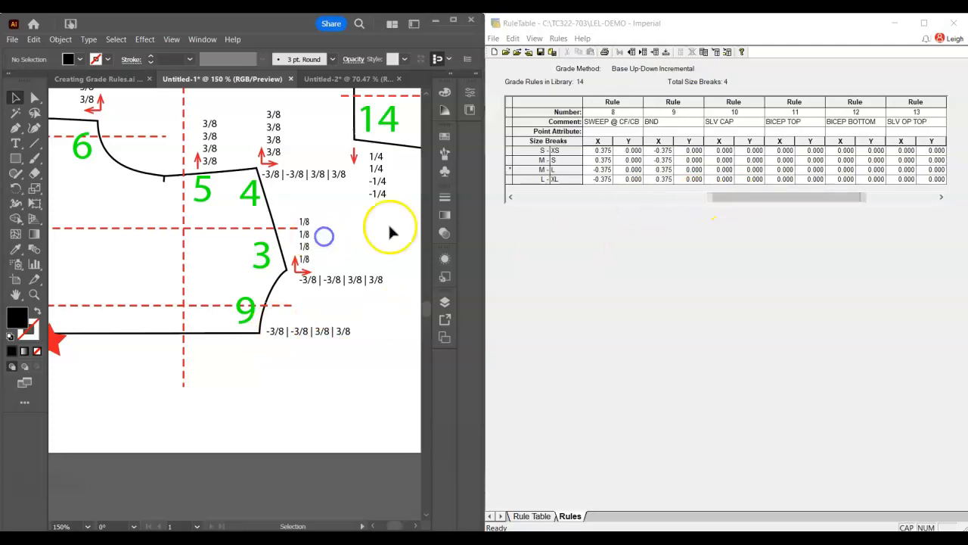
{"action": "left_click_drag", "start_coordinate": [376, 230], "coordinate": [208, 317]}
{"action": "left_click_drag", "start_coordinate": [307, 267], "coordinate": [129, 346]}
{"action": "left_click_drag", "start_coordinate": [256, 317], "coordinate": [75, 388]}
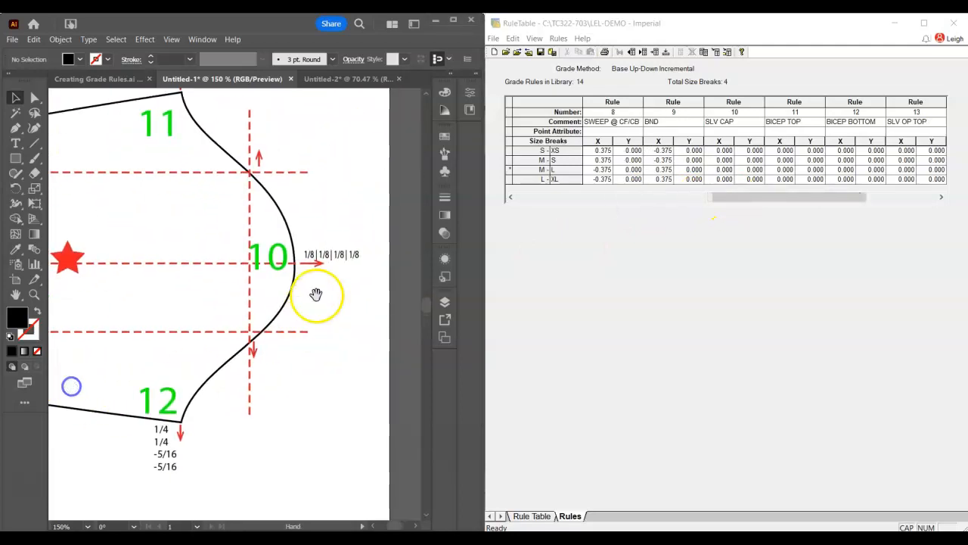
{"action": "double_click", "coordinate": [725, 151]}
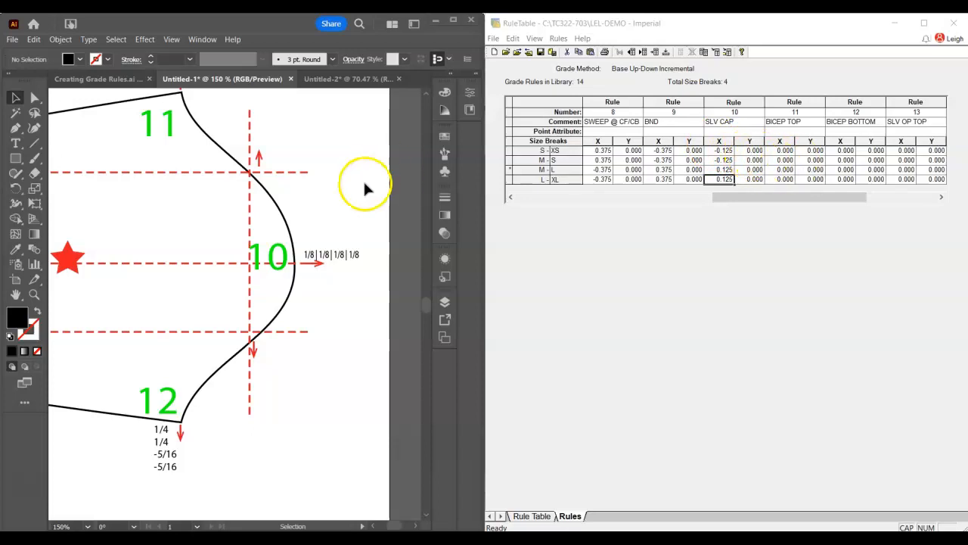
Look up the vertical grade values of point 11 in the sleeve diagram for rule 11 (BICEP TOP)
{"action": "key", "text": "space"}
{"action": "left_click_drag", "start_coordinate": [309, 163], "coordinate": [311, 257]}
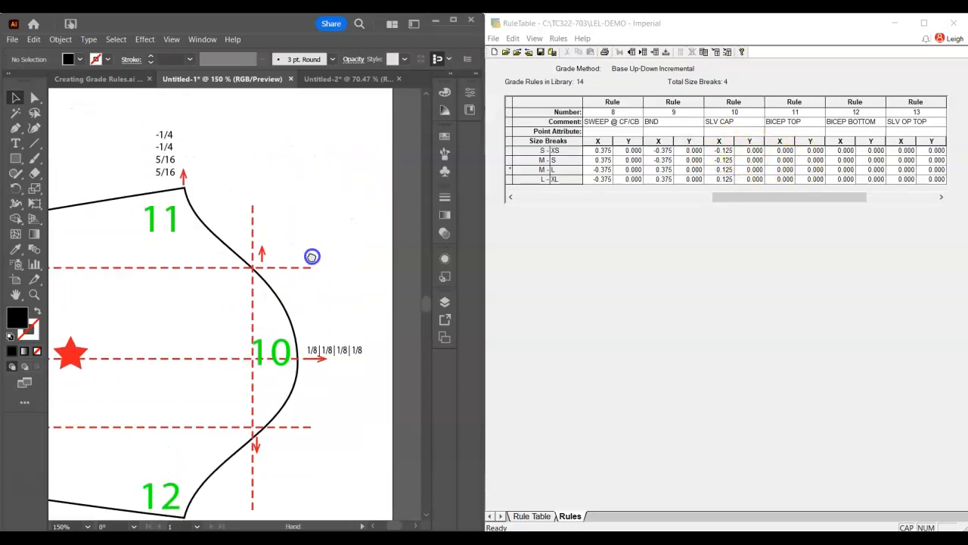